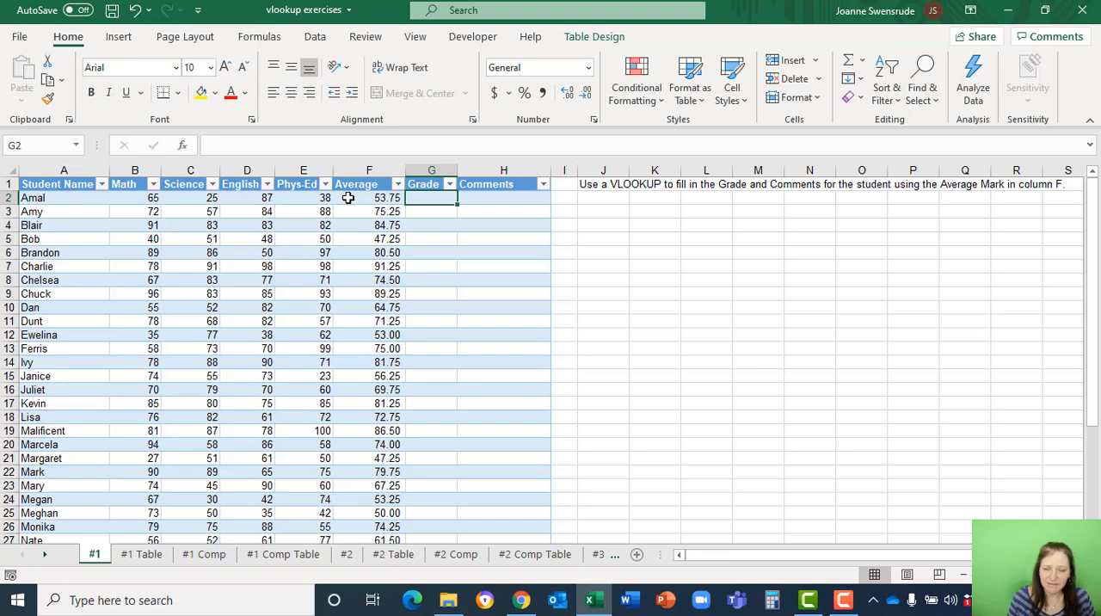
# Examine the Mark and Grade columns of the lookup table on the #1 Table sheet, focusing on the 50 mark row.
pyautogui.click(130, 555)
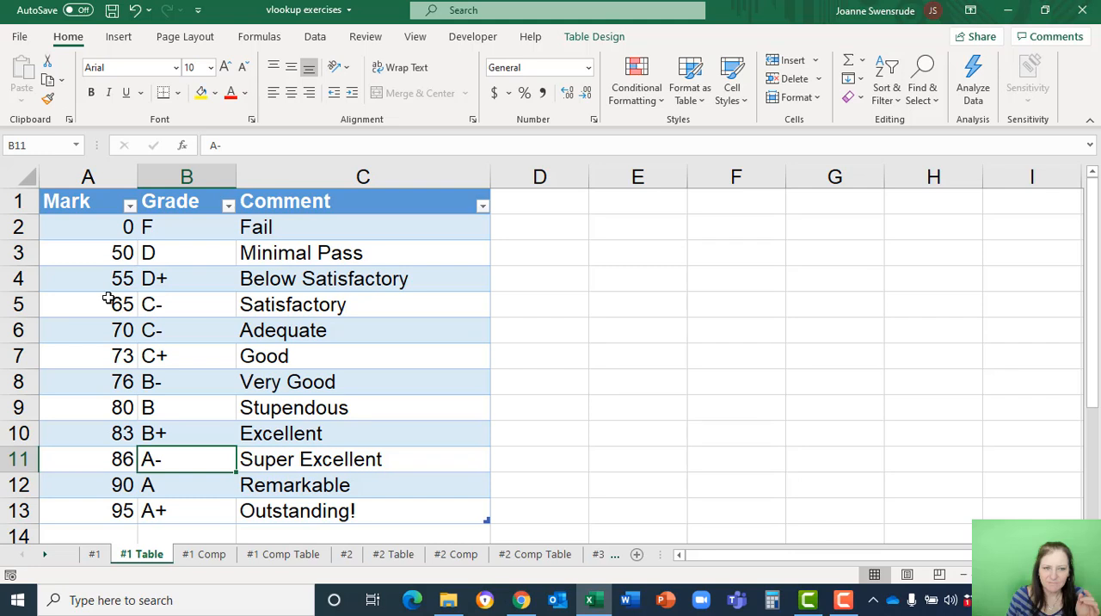
pyautogui.click(101, 255)
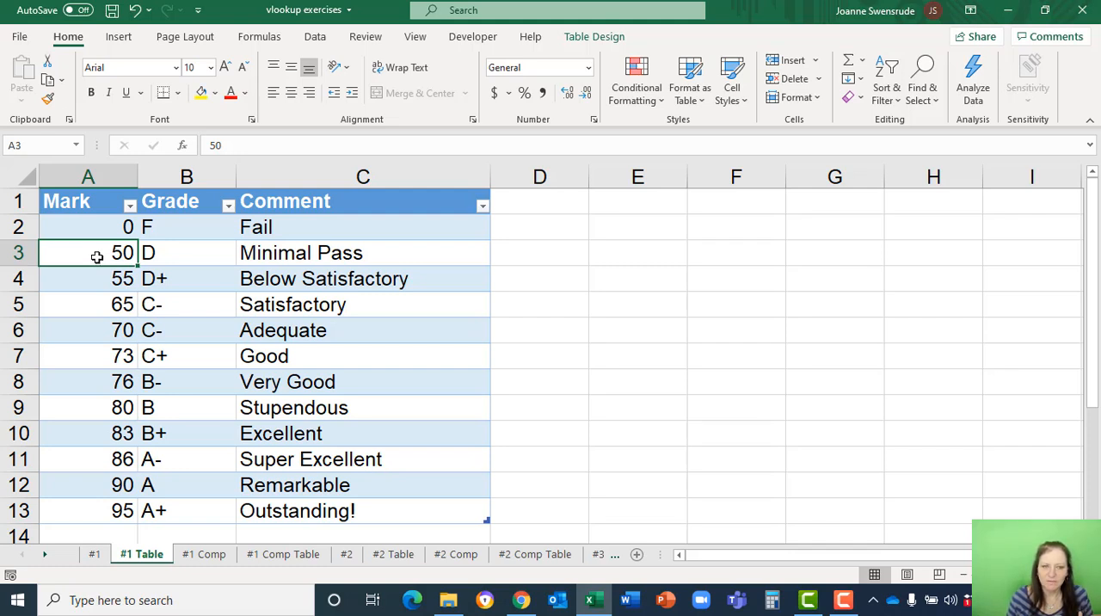
pyautogui.click(172, 247)
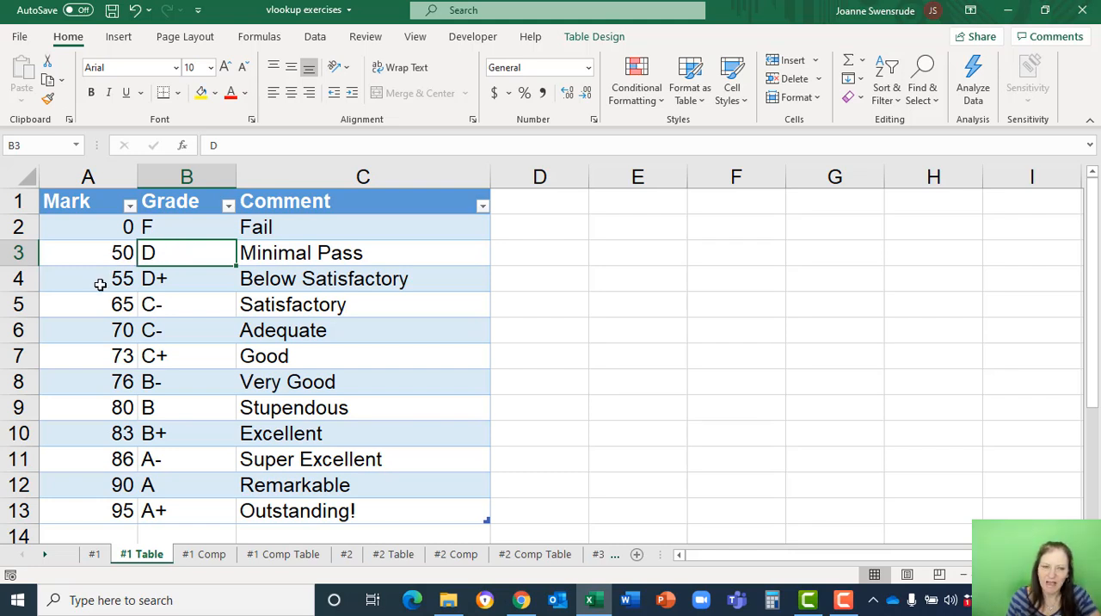
pyautogui.click(90, 255)
pyautogui.click(177, 249)
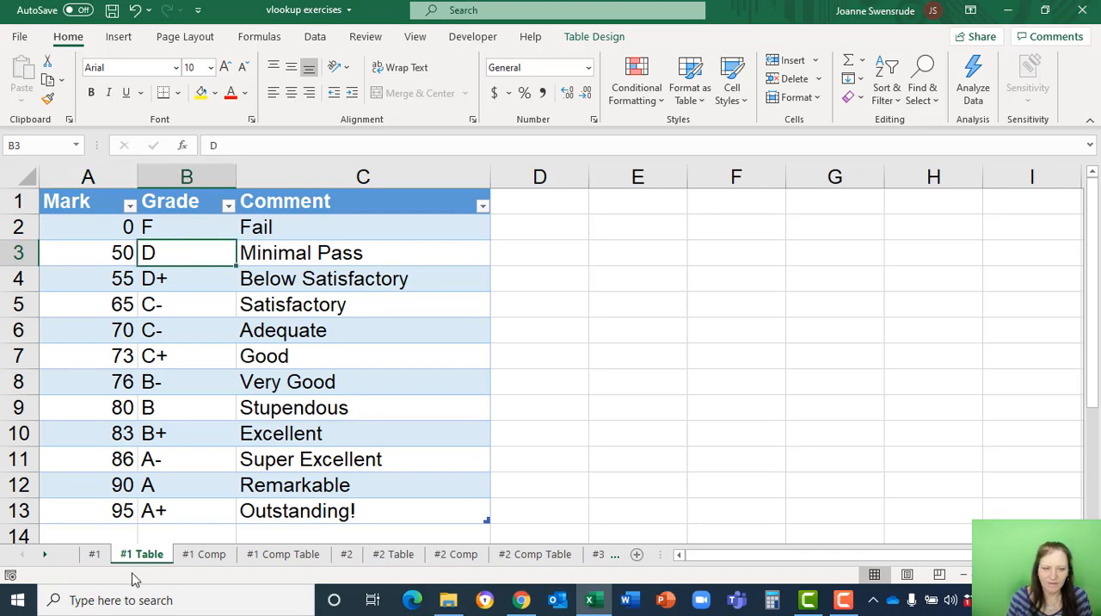
# Insert the VLOOKUP function in cell G2 of the Grade column on sheet #1.
pyautogui.click(95, 554)
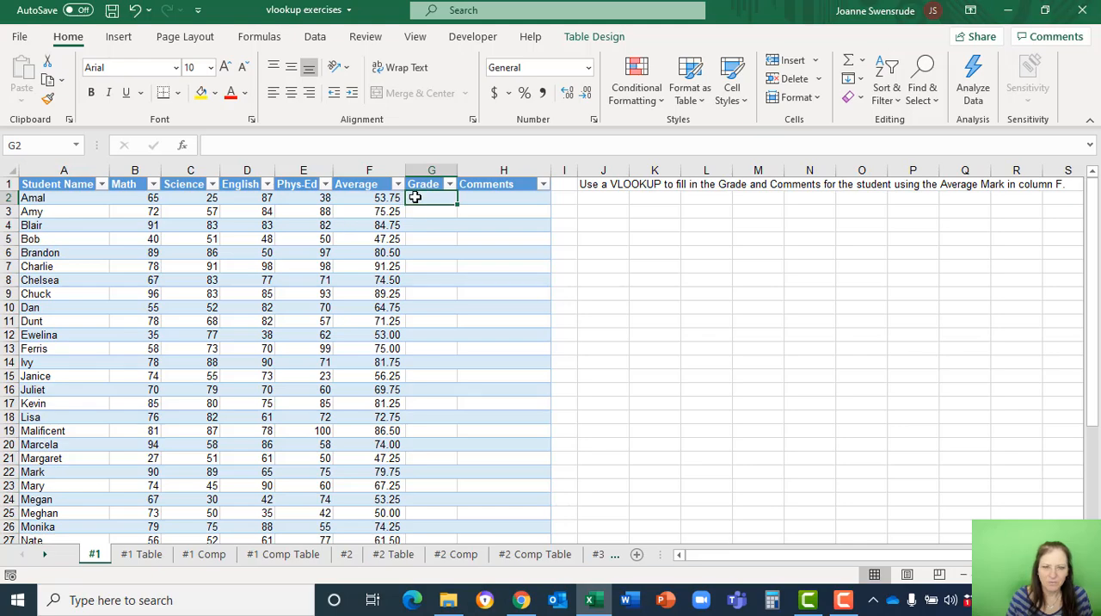
pyautogui.scroll(3, 335, 324)
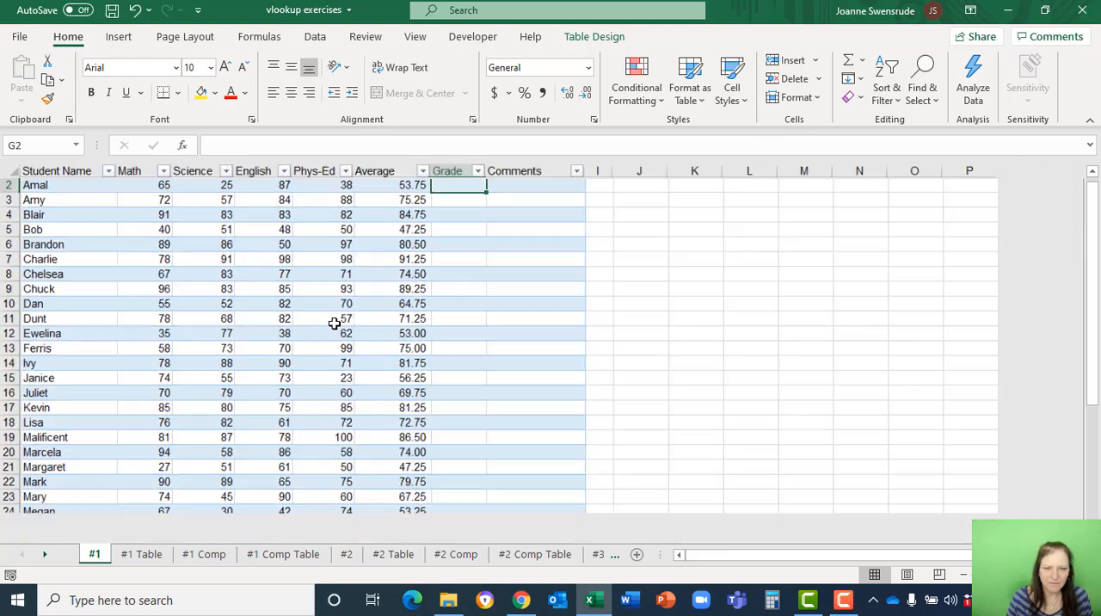
pyautogui.scroll(1, 334, 324)
pyautogui.click(183, 147)
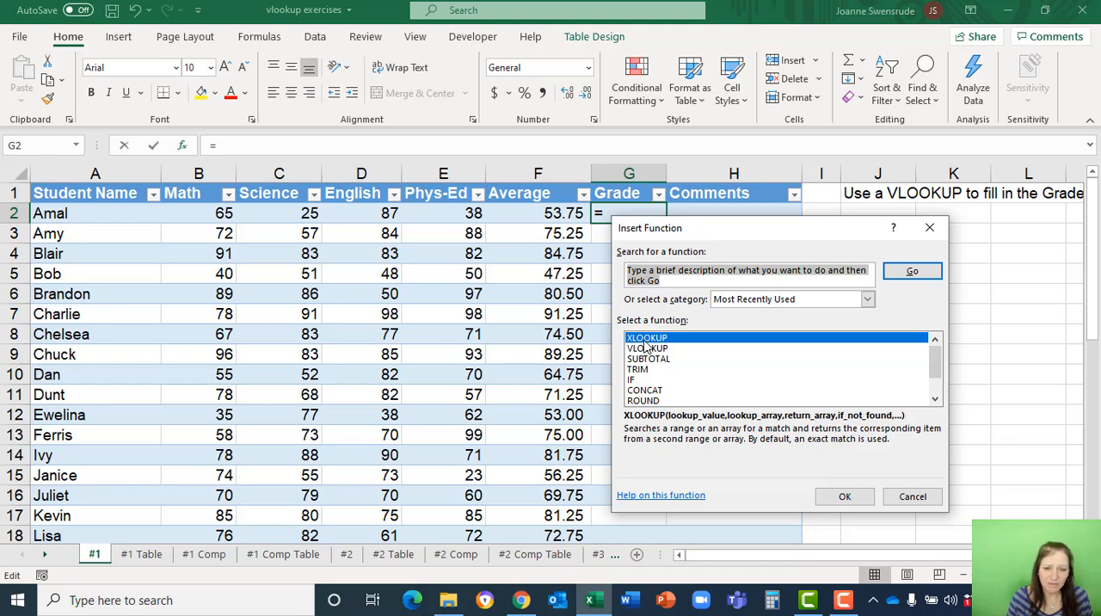
pyautogui.click(774, 300)
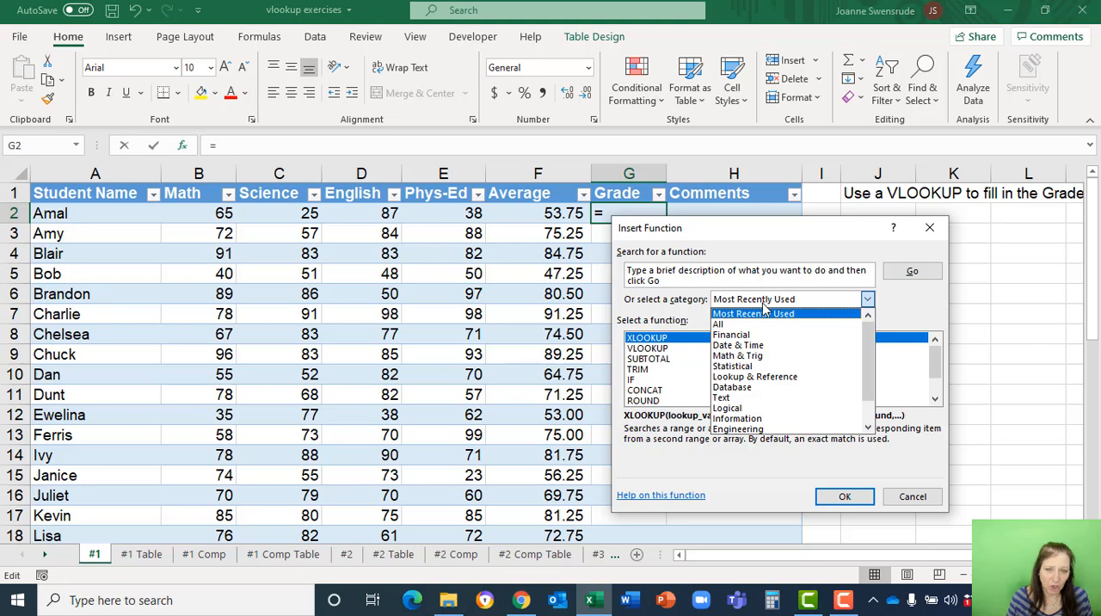
pyautogui.click(765, 313)
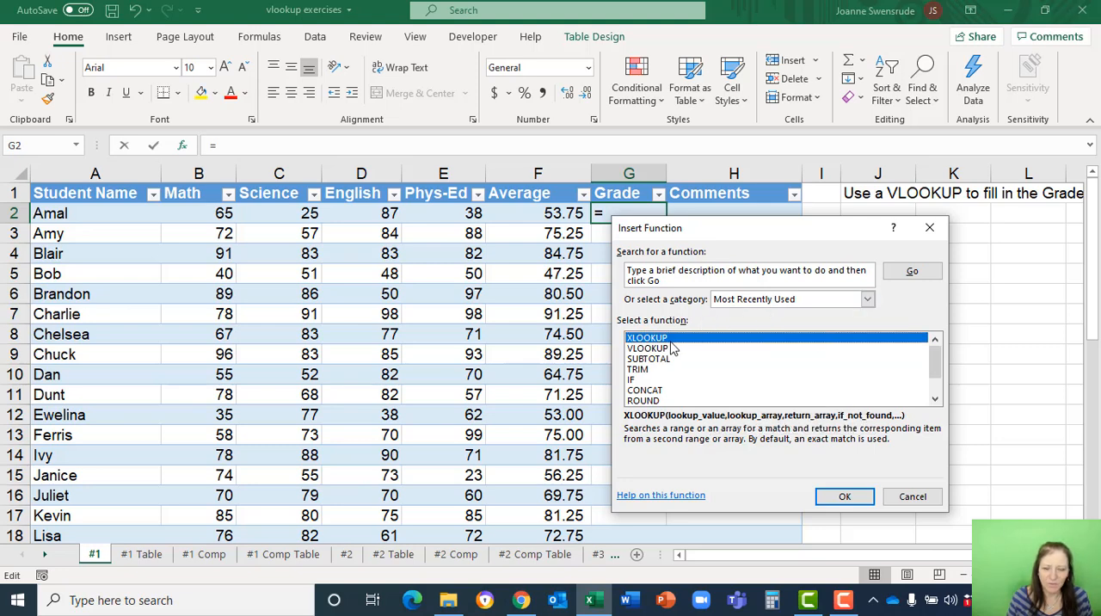
pyautogui.click(645, 349)
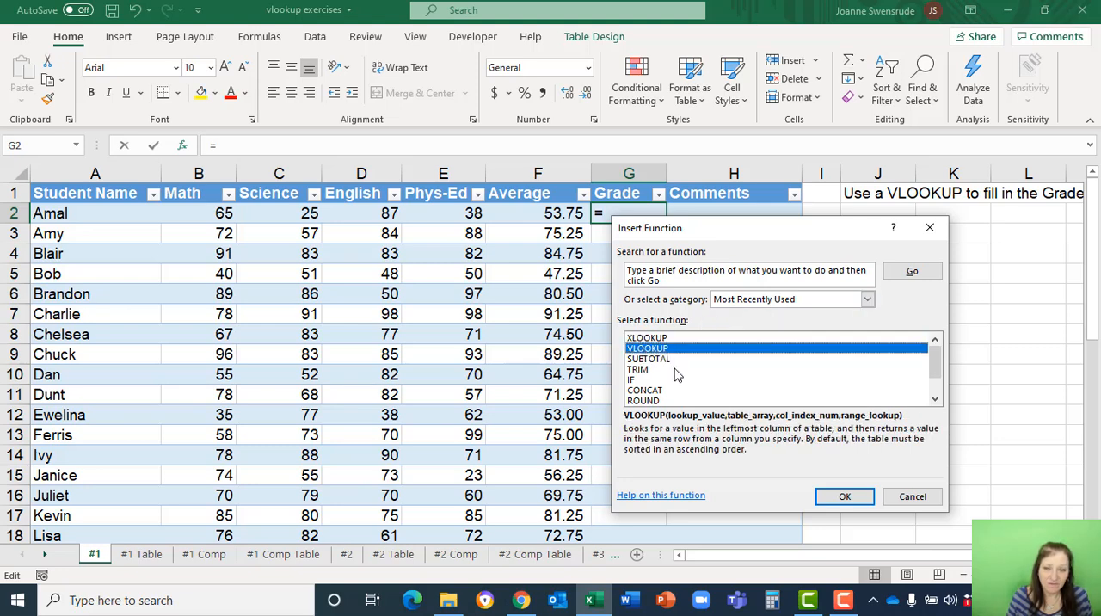
pyautogui.click(865, 498)
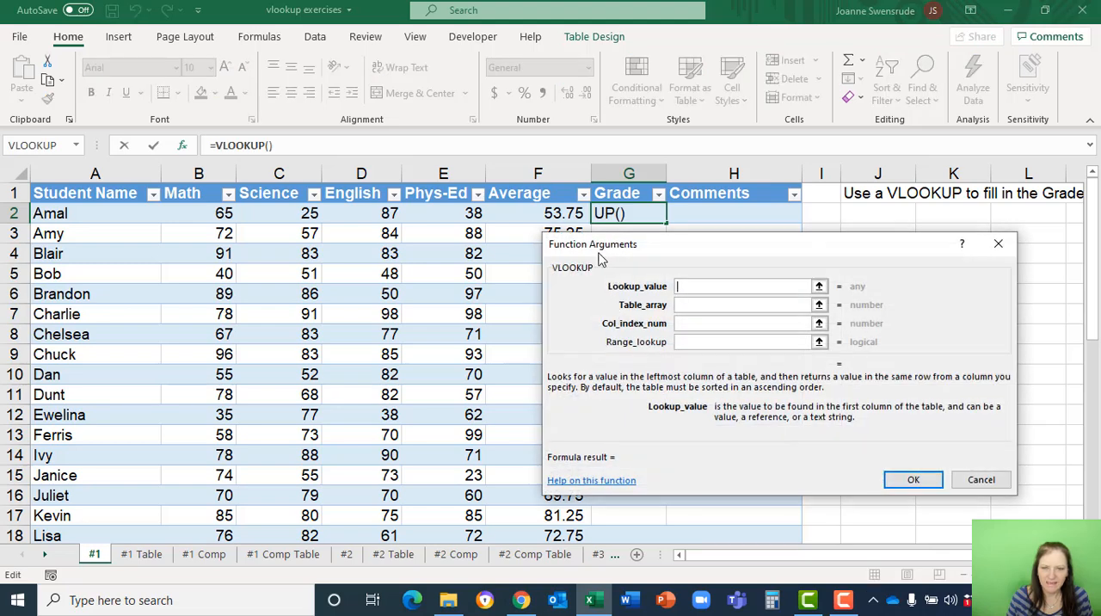
# Set the VLOOKUP arguments to the row's Average as lookup value, table13 as table array and 2 as column index.
pyautogui.moveTo(605, 253); pyautogui.dragTo(475, 252)
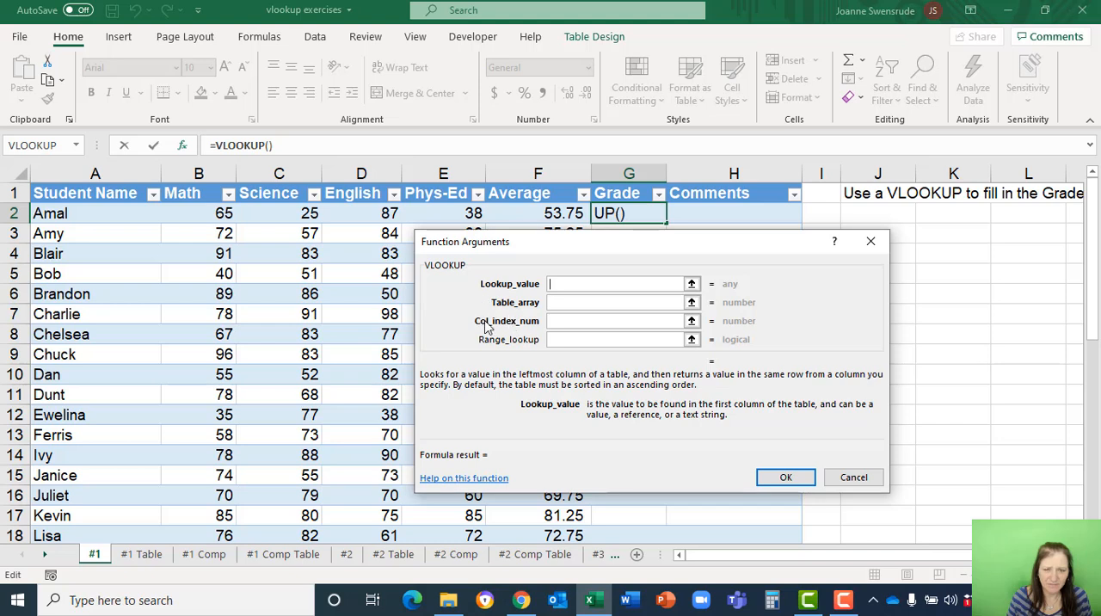
pyautogui.click(538, 214)
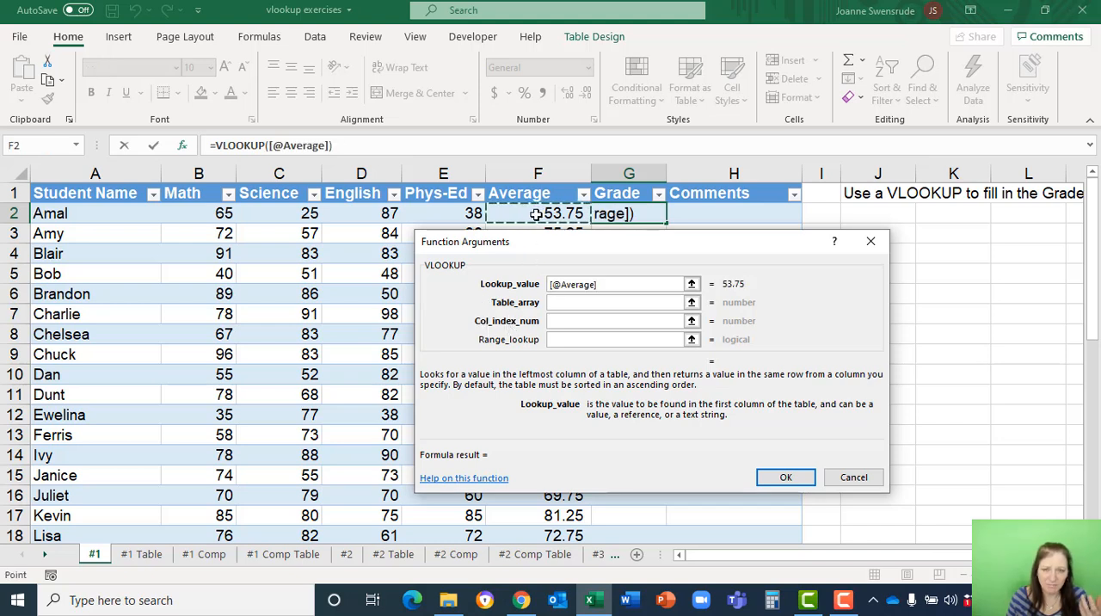
pyautogui.click(561, 302)
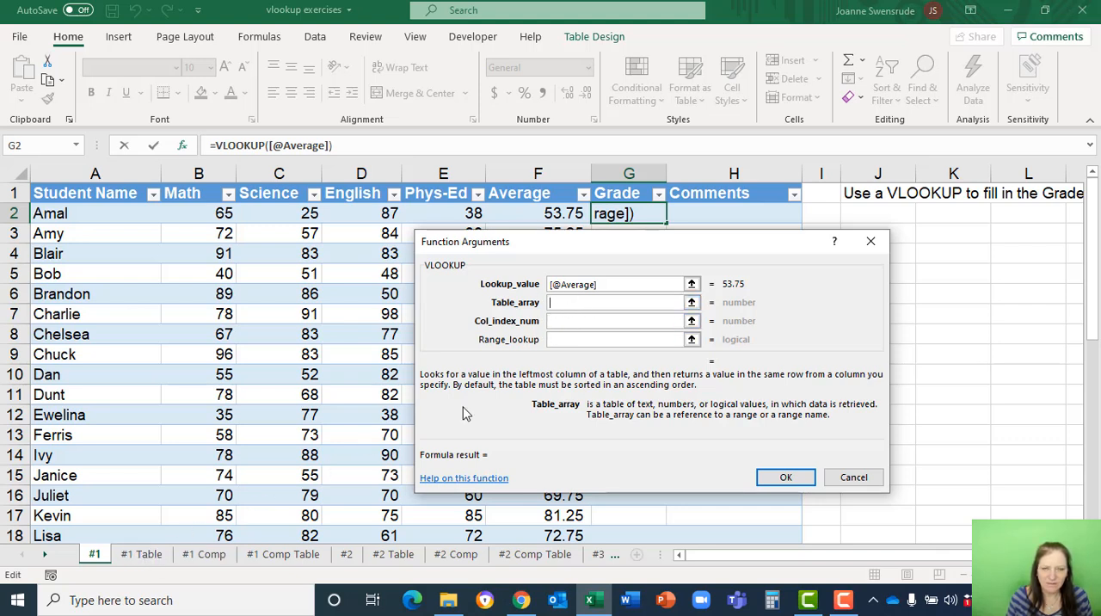
pyautogui.write('table13')
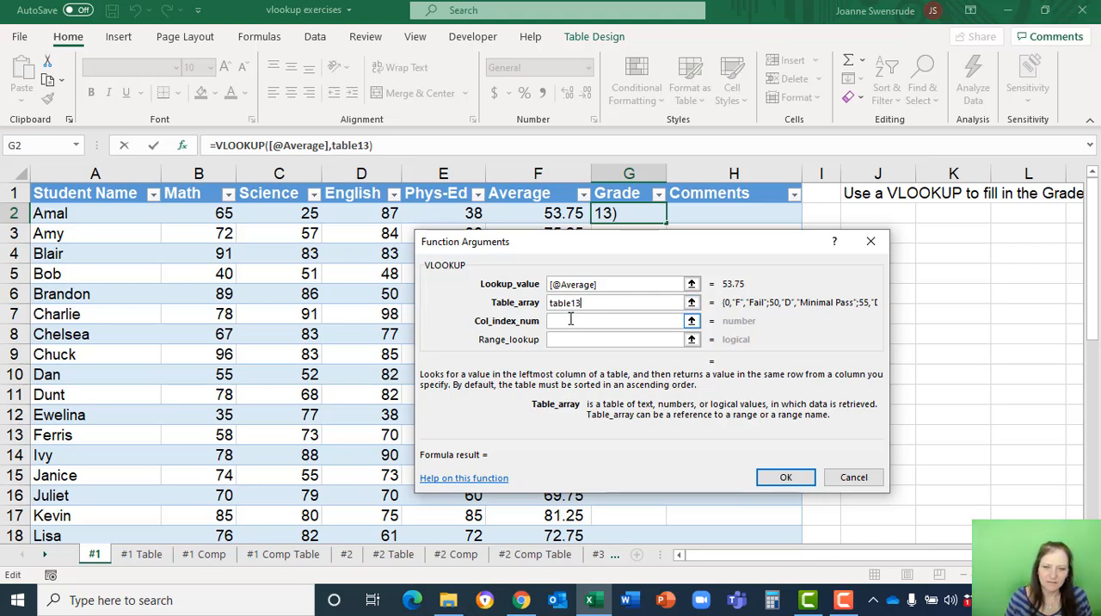
pyautogui.click(570, 320)
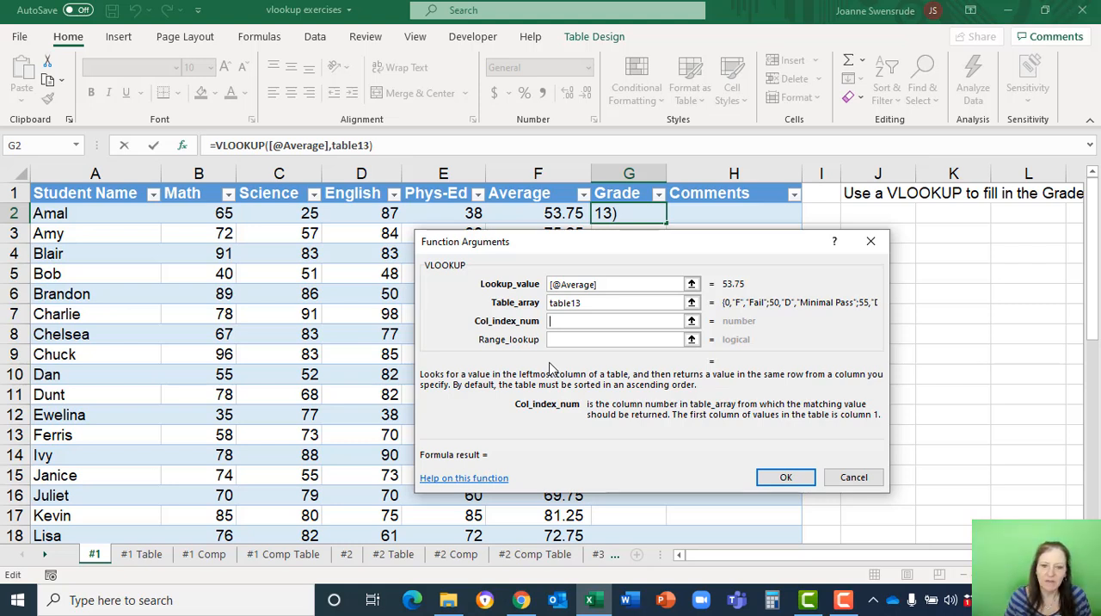
pyautogui.write('2')
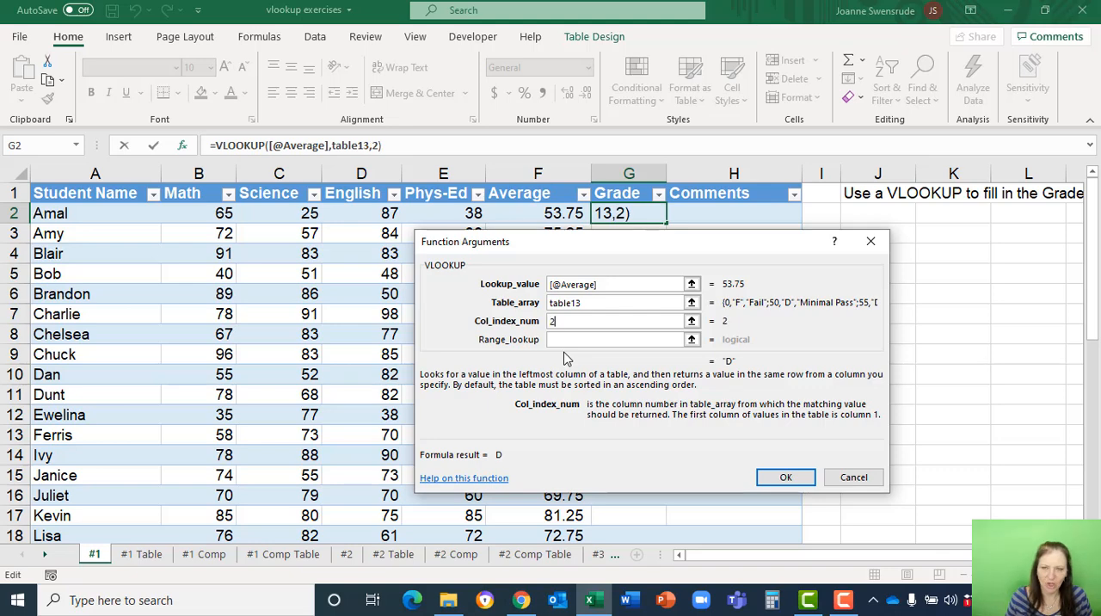
pyautogui.write('+')
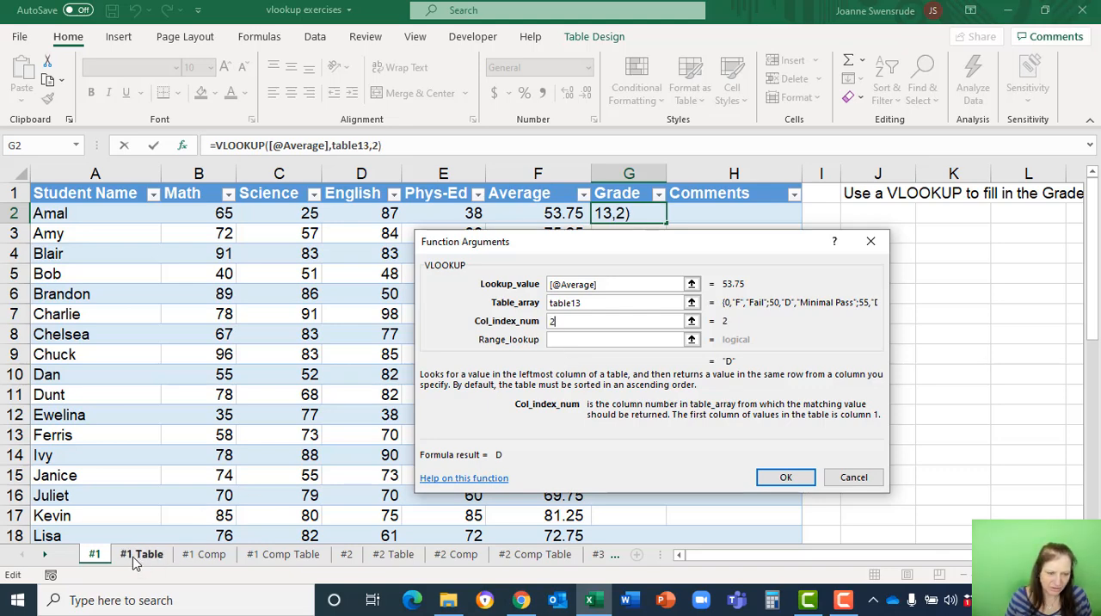
pyautogui.click(141, 554)
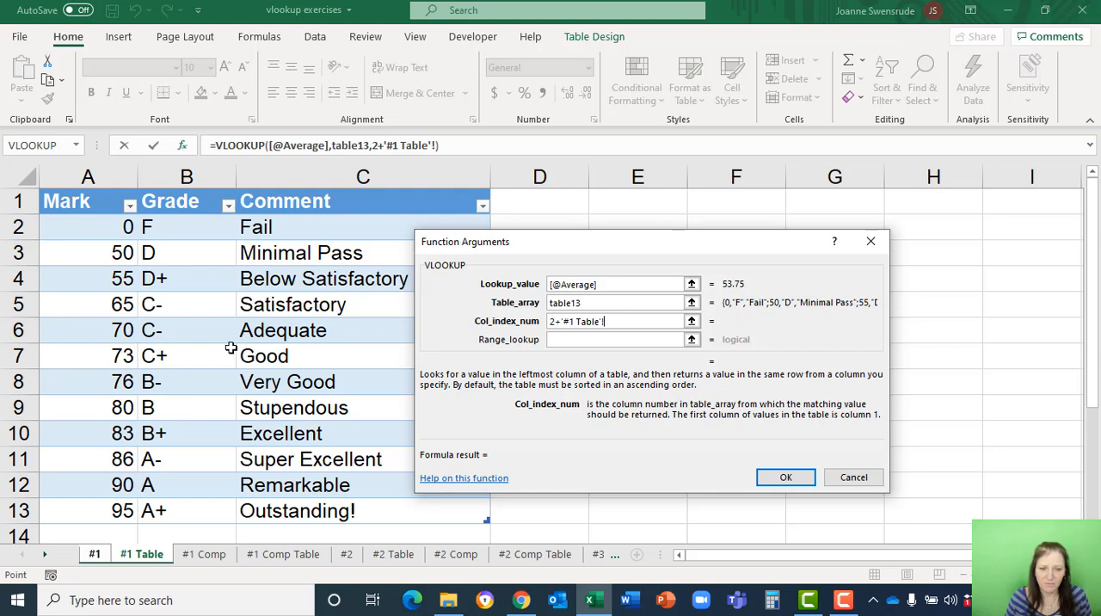
pyautogui.click(614, 322)
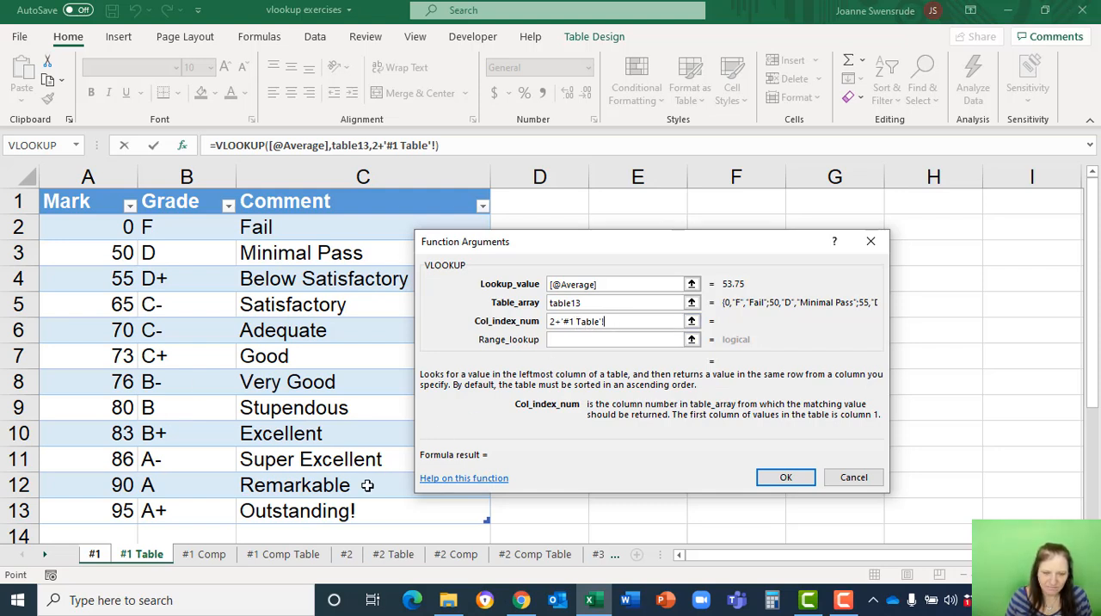
pyautogui.click(95, 555)
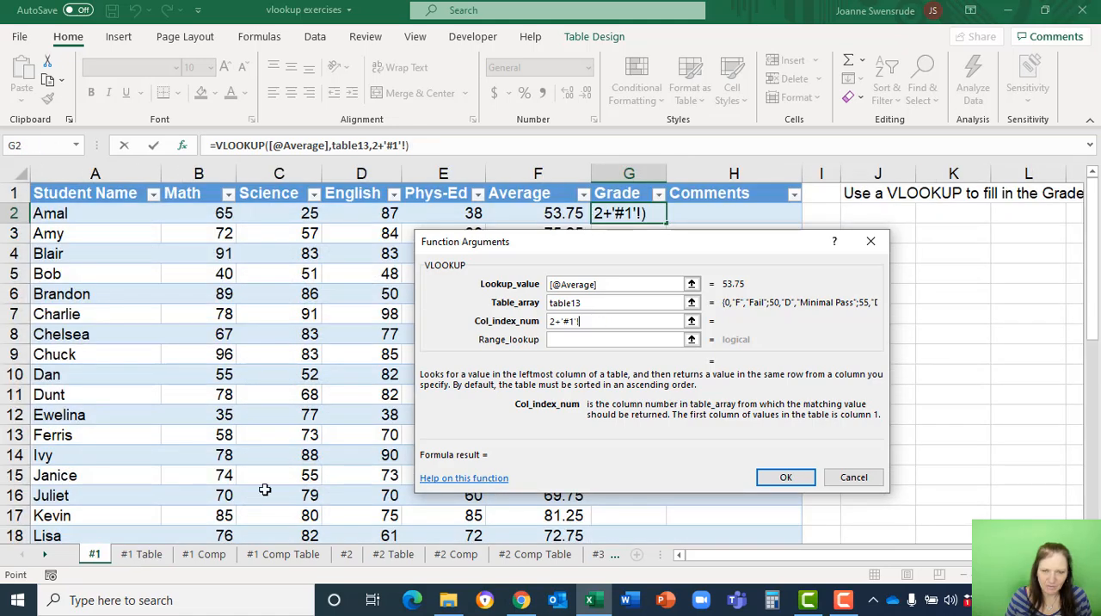
pyautogui.click(620, 322)
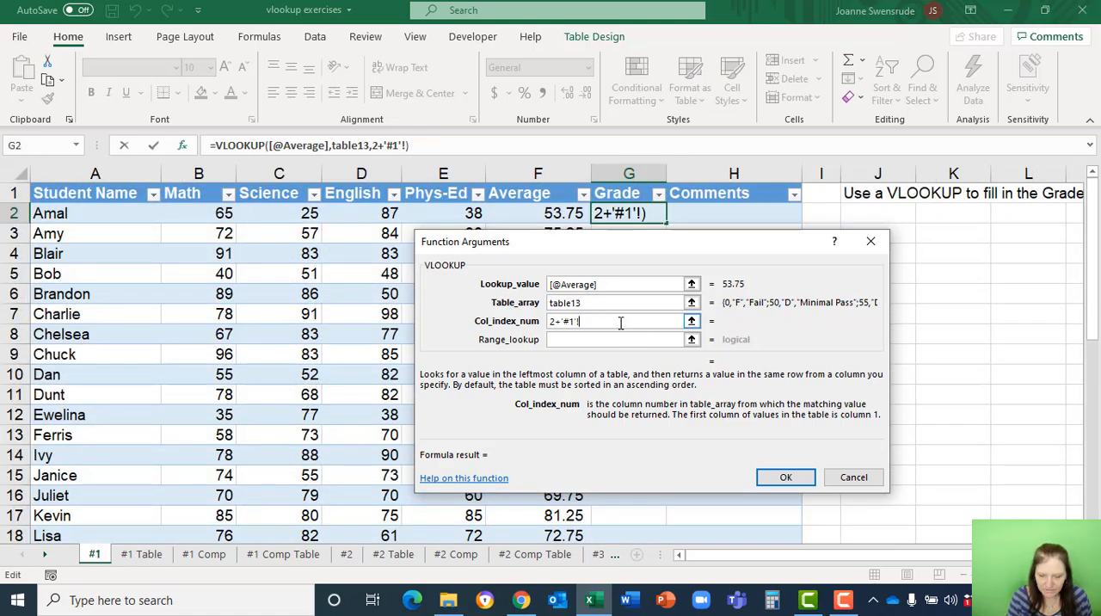
pyautogui.press('BackSpace')
pyautogui.press('BackSpace')
pyautogui.press('BackSpace')
pyautogui.press('BackSpace')
pyautogui.press('BackSpace')
pyautogui.press('BackSpace')
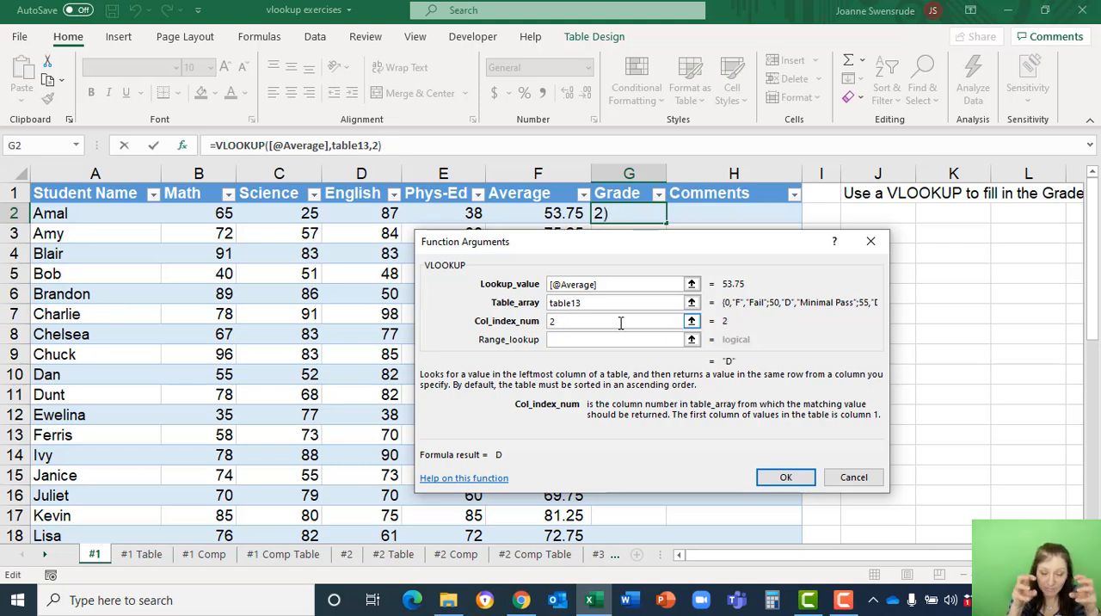
# Leave the range lookup argument empty and complete the VLOOKUP formula for the Grade column.
pyautogui.click(579, 340)
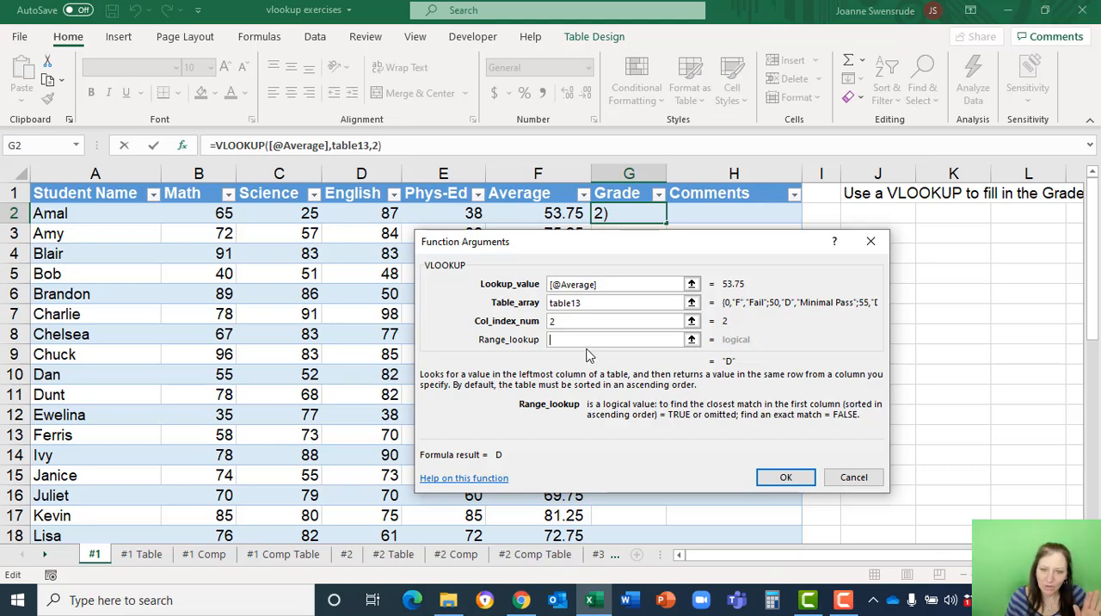
pyautogui.click(785, 477)
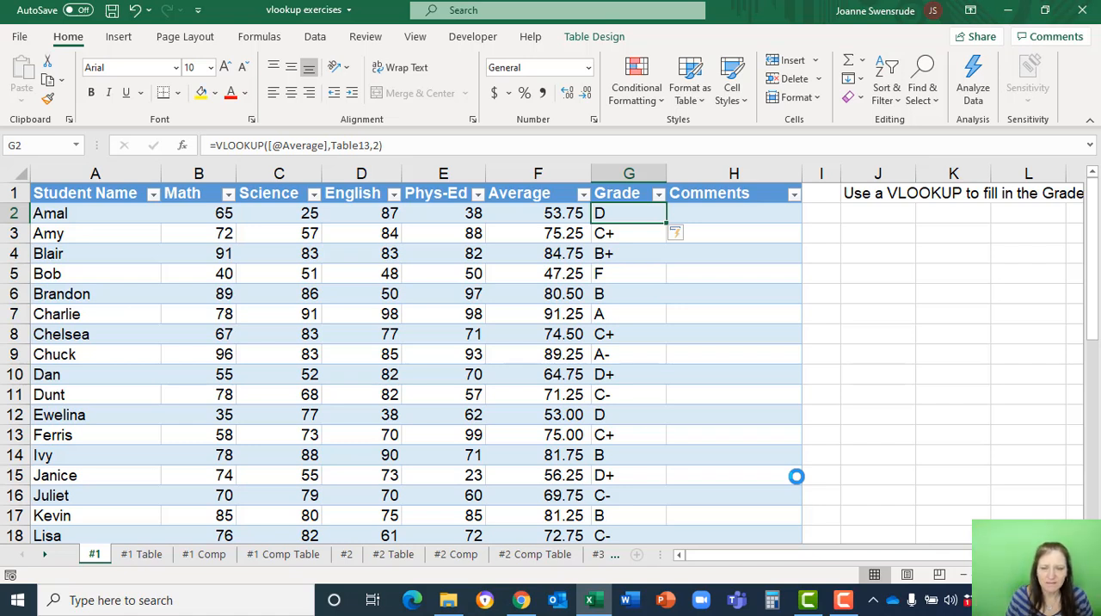
# Check the average in F3 against the 73 and 76 marks on the #1 Table sheet, and review the formula in G2.
pyautogui.click(585, 241)
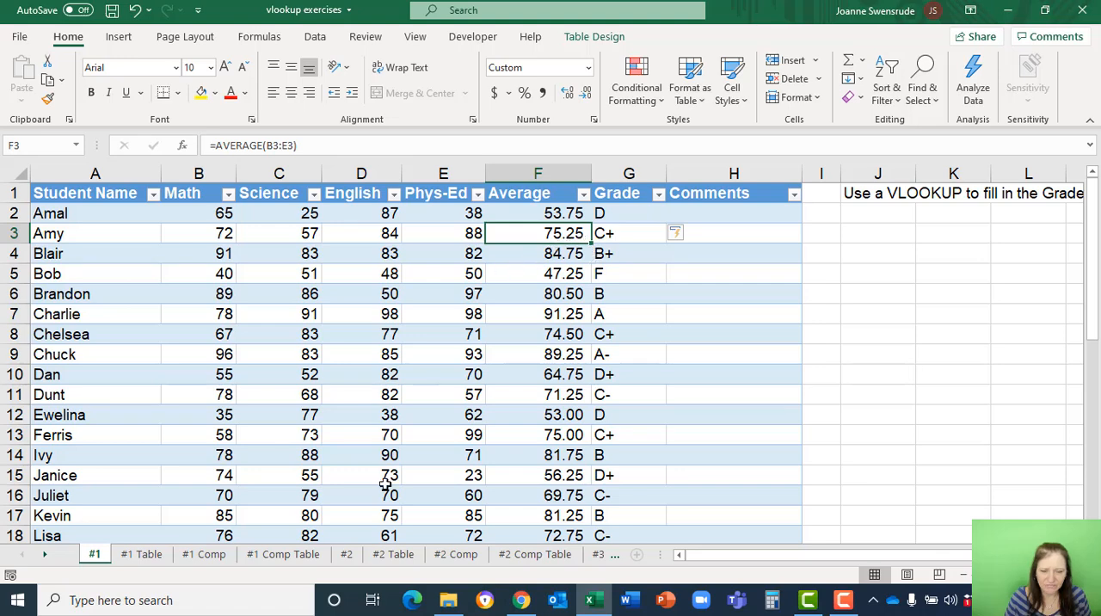
pyautogui.click(138, 555)
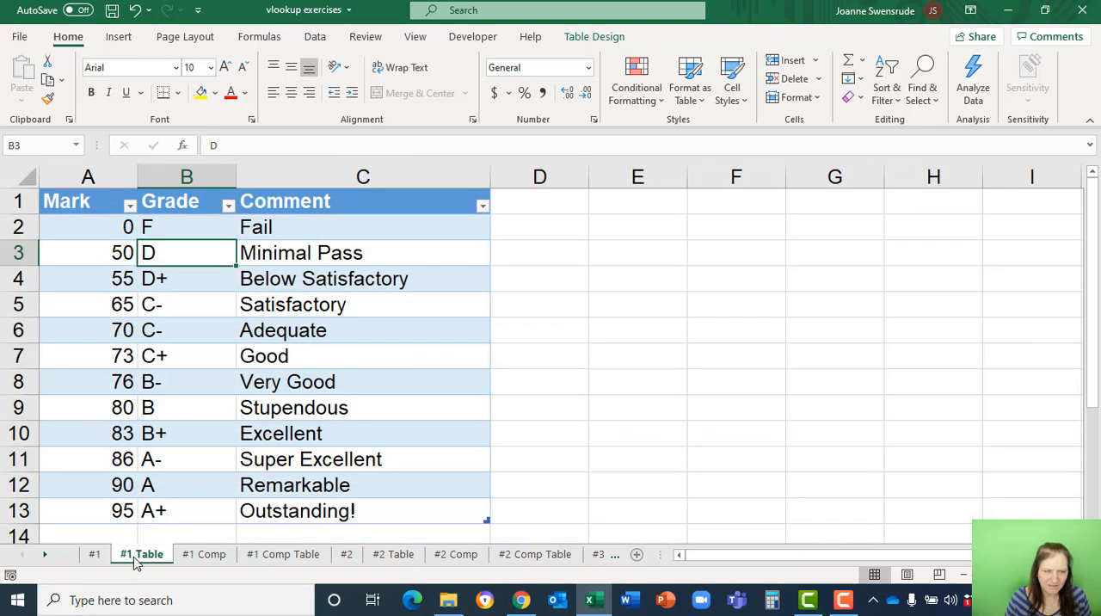
pyautogui.click(89, 356)
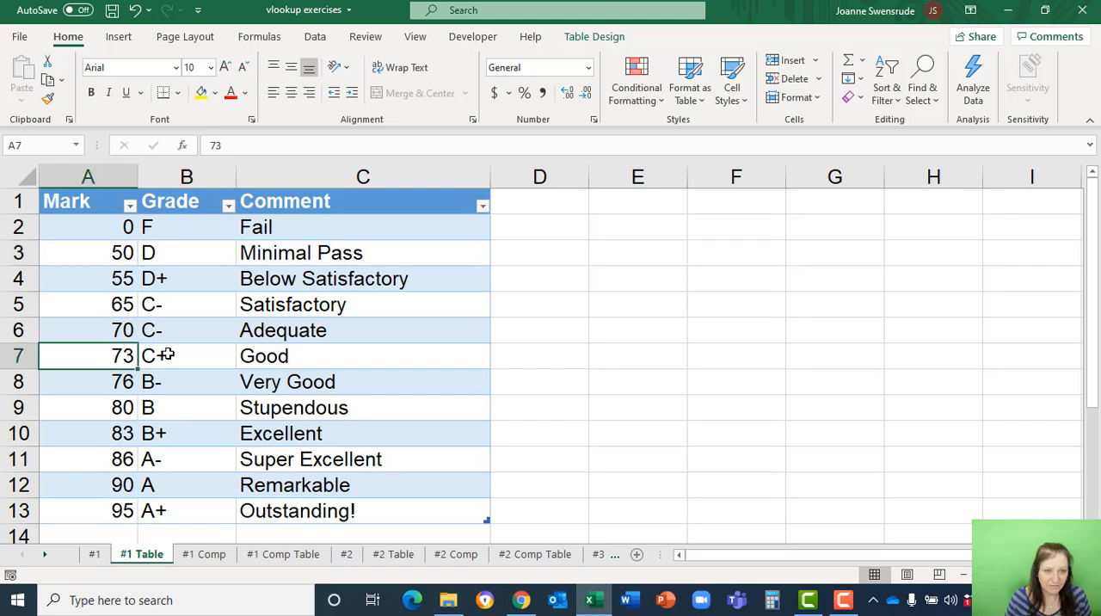
pyautogui.click(117, 382)
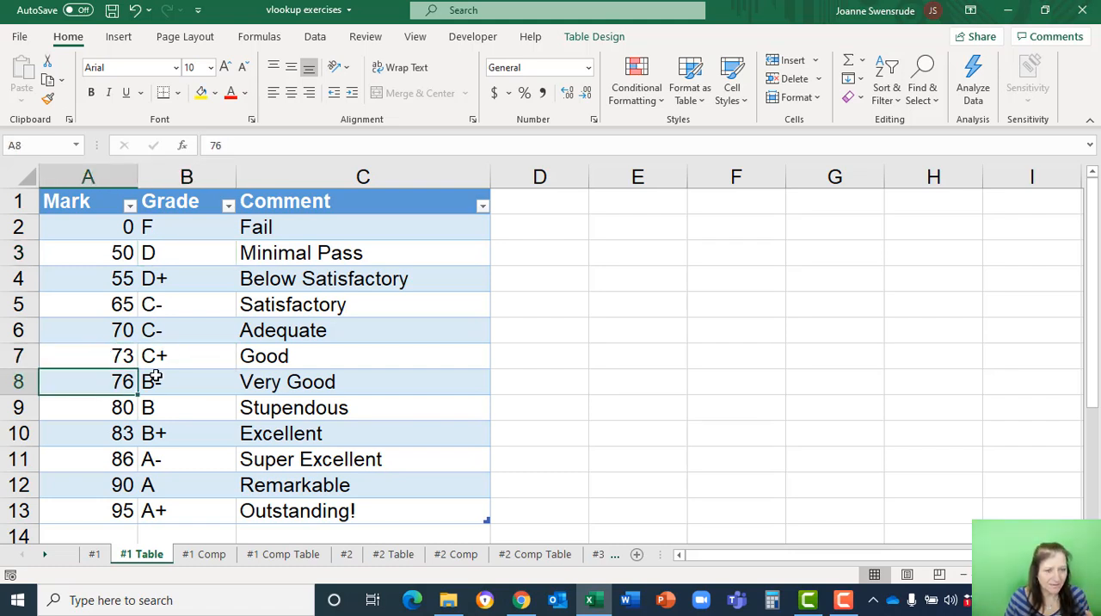
pyautogui.click(119, 356)
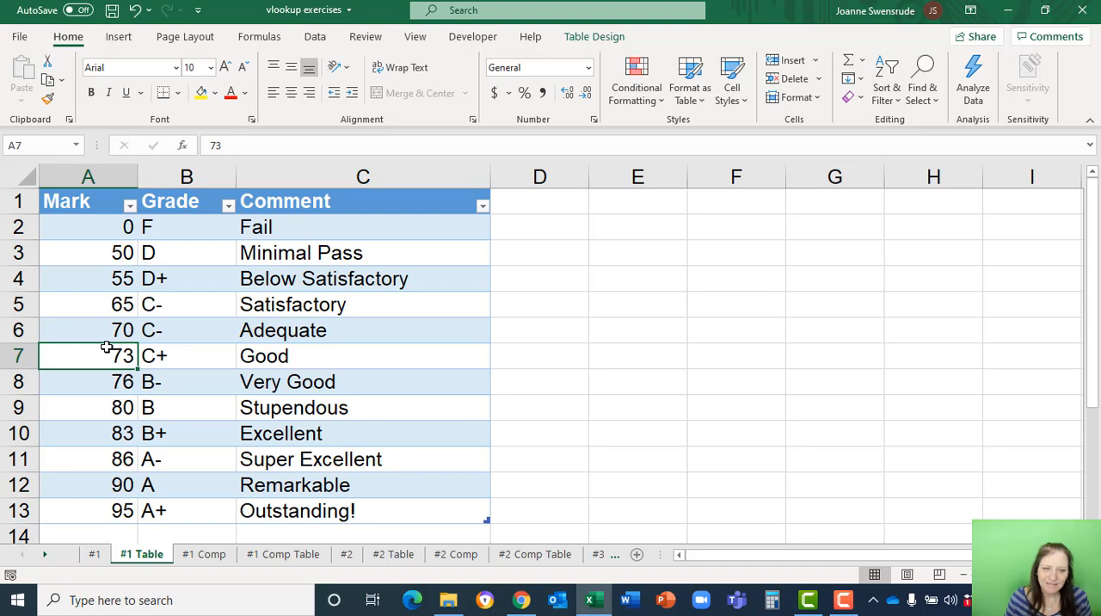
pyautogui.click(93, 555)
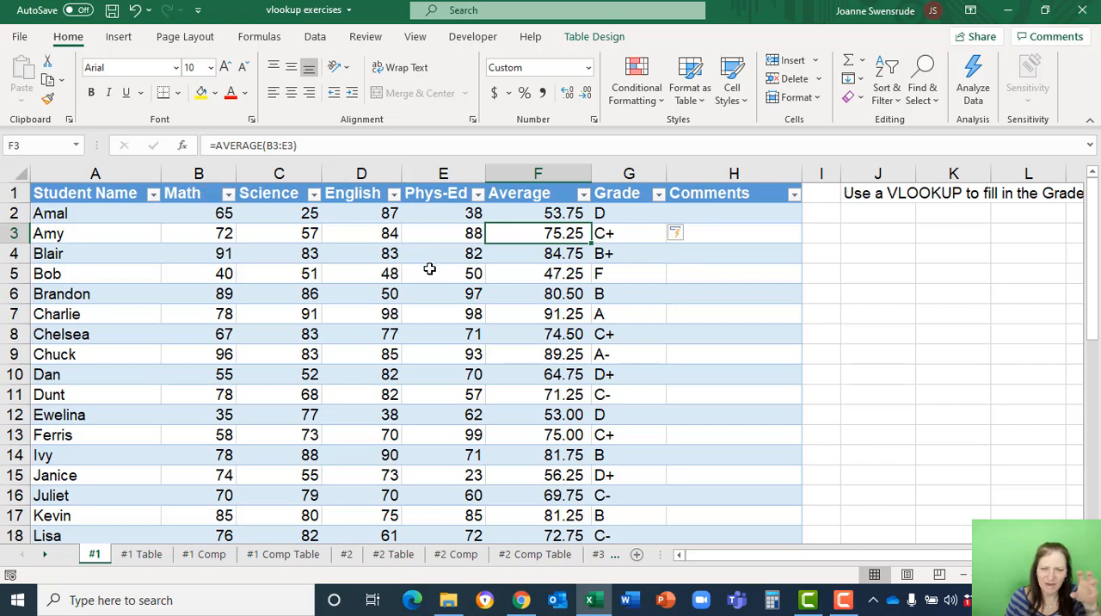
pyautogui.click(629, 213)
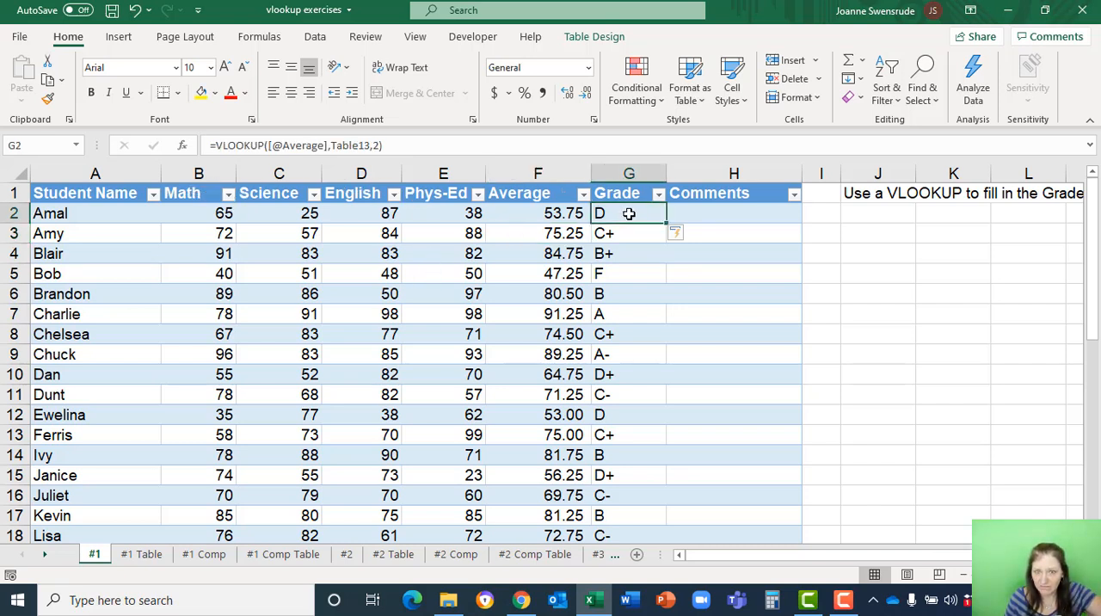
# Insert a new column before the Grade column on the #1 Table sheet.
pyautogui.click(143, 554)
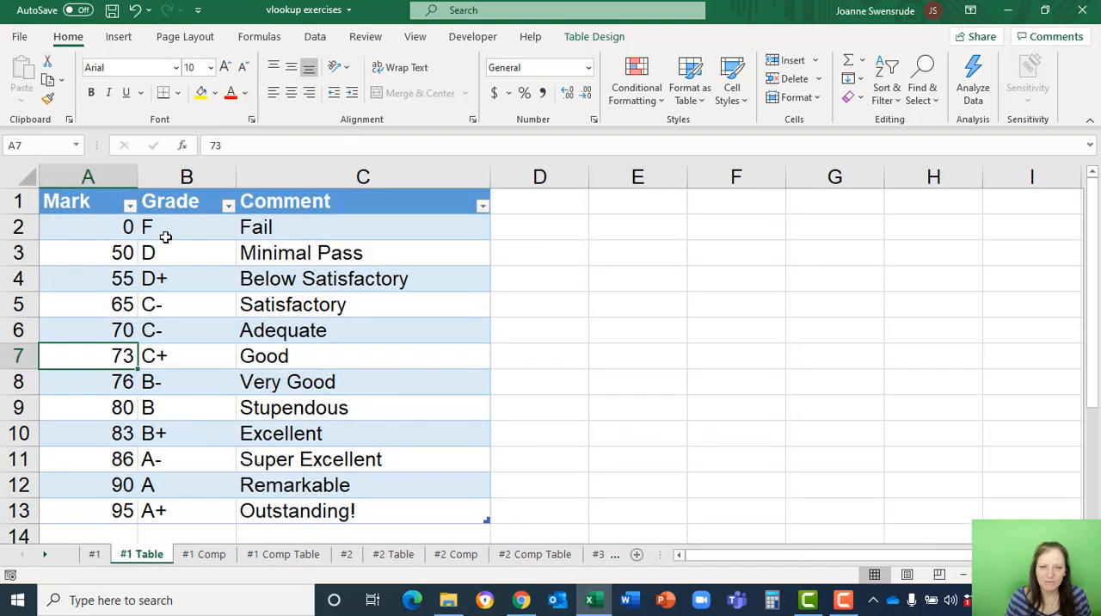
pyautogui.click(179, 176)
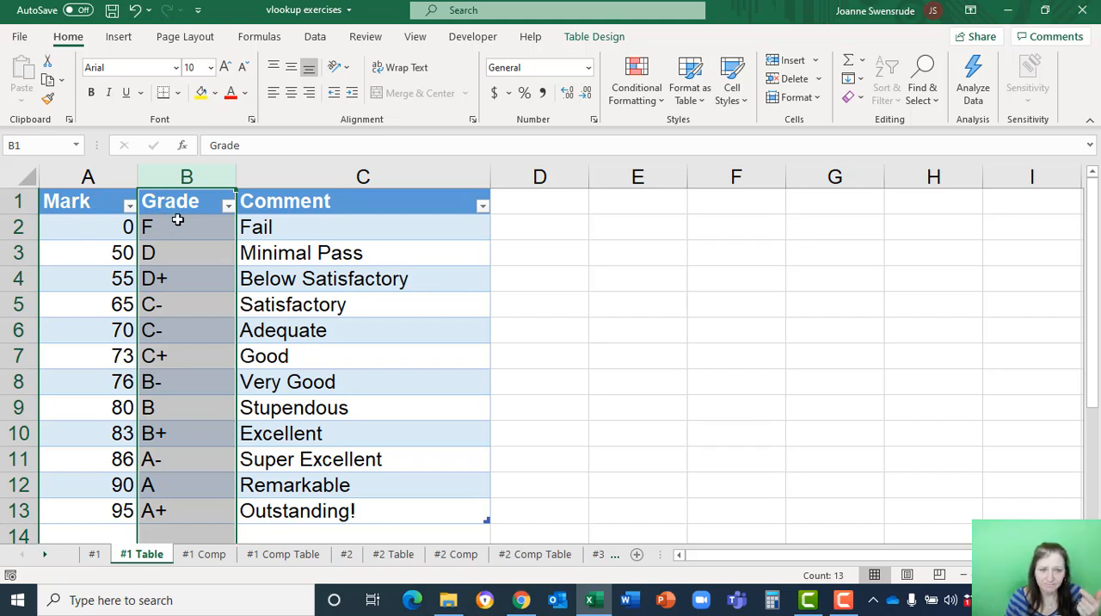
pyautogui.rightClick(186, 170)
pyautogui.click(246, 306)
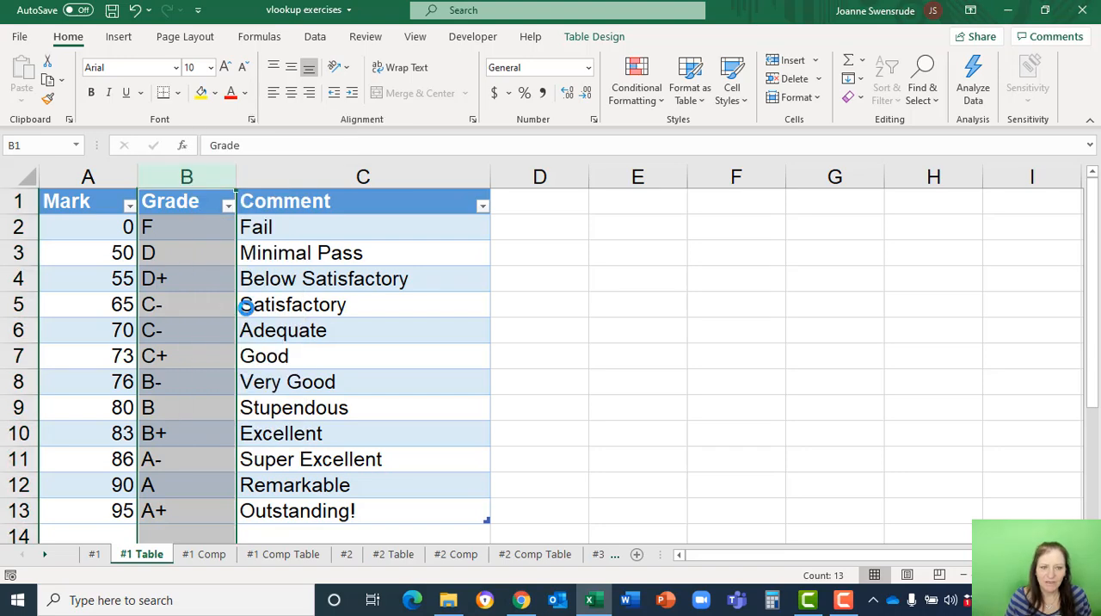
# Change the column index to 3 in the VLOOKUP formula in G2 on the #1 sheet.
pyautogui.click(282, 230)
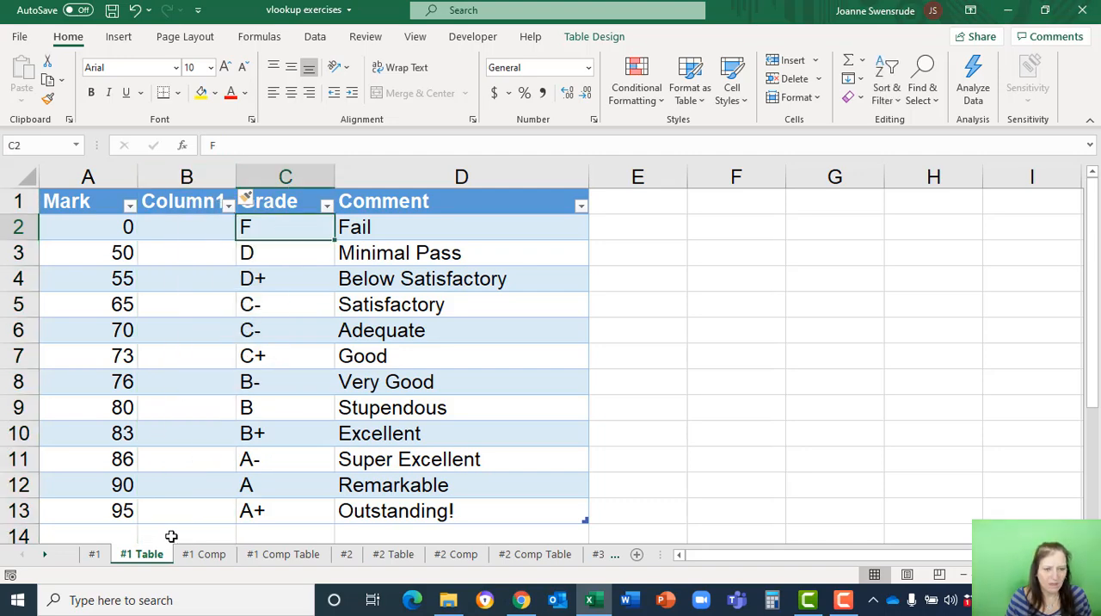
pyautogui.click(96, 558)
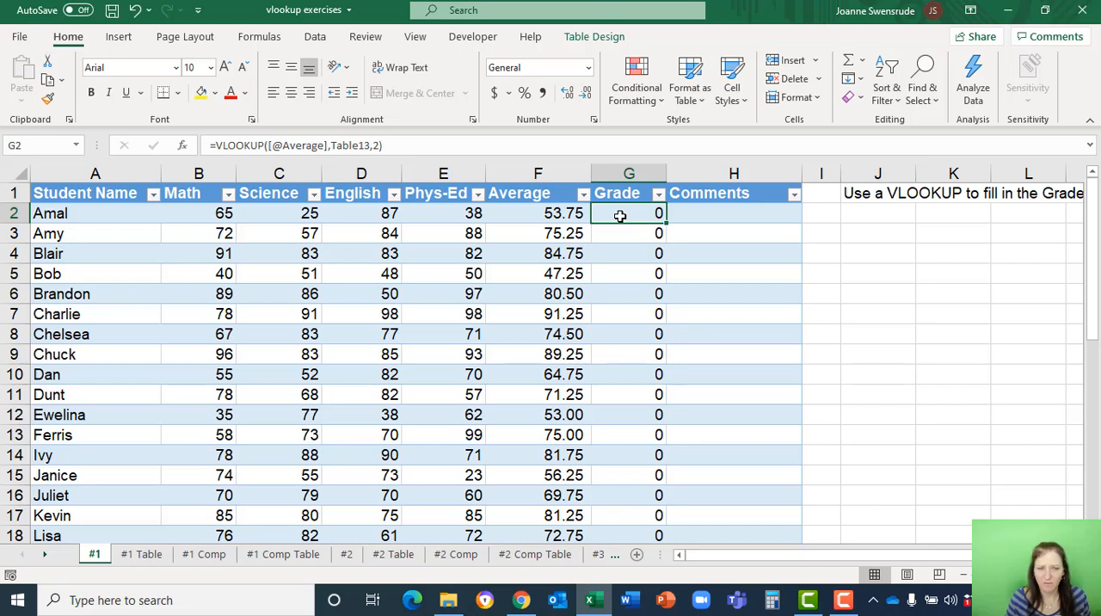
pyautogui.click(183, 145)
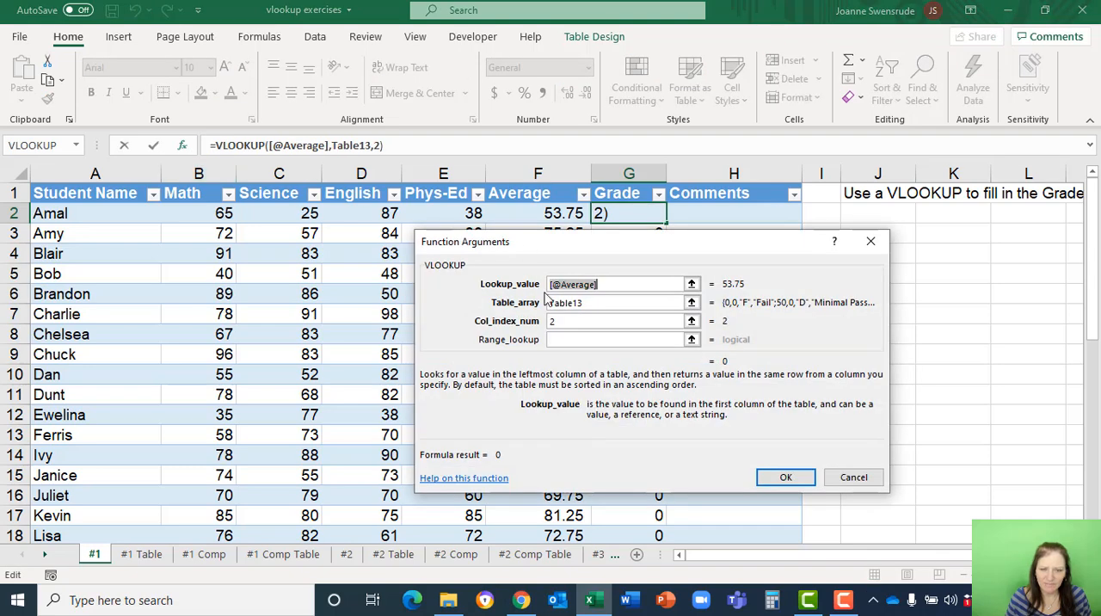
pyautogui.click(558, 321)
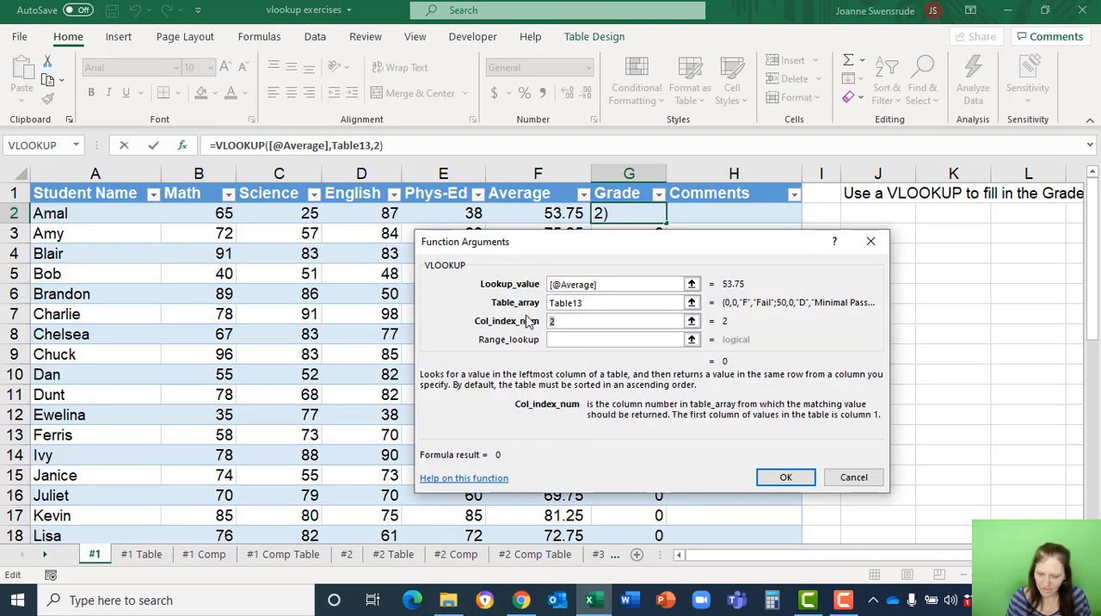
pyautogui.write('3')
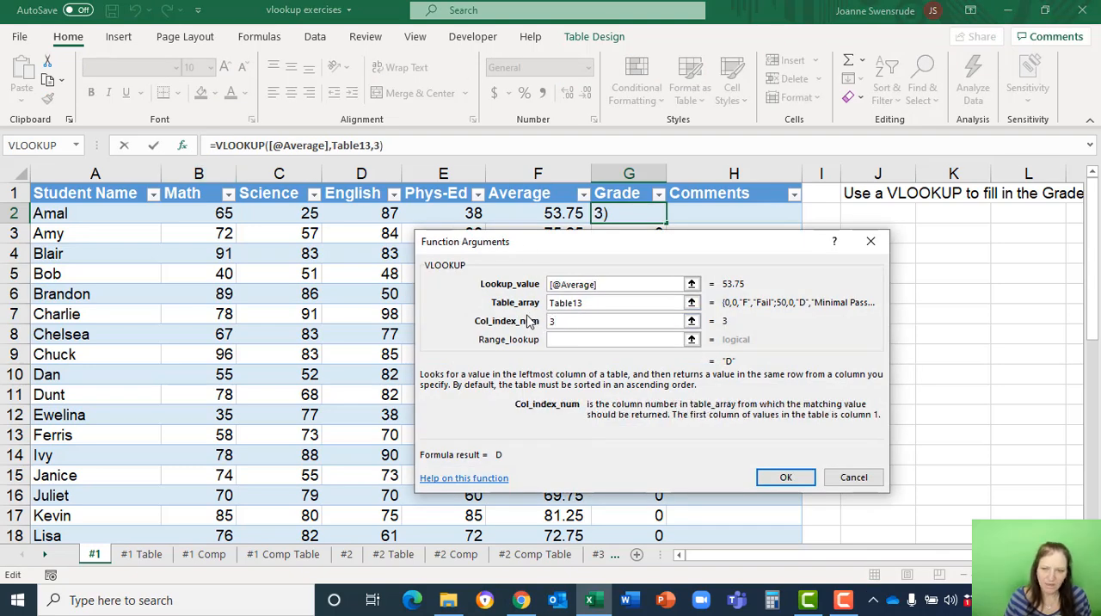
pyautogui.click(785, 479)
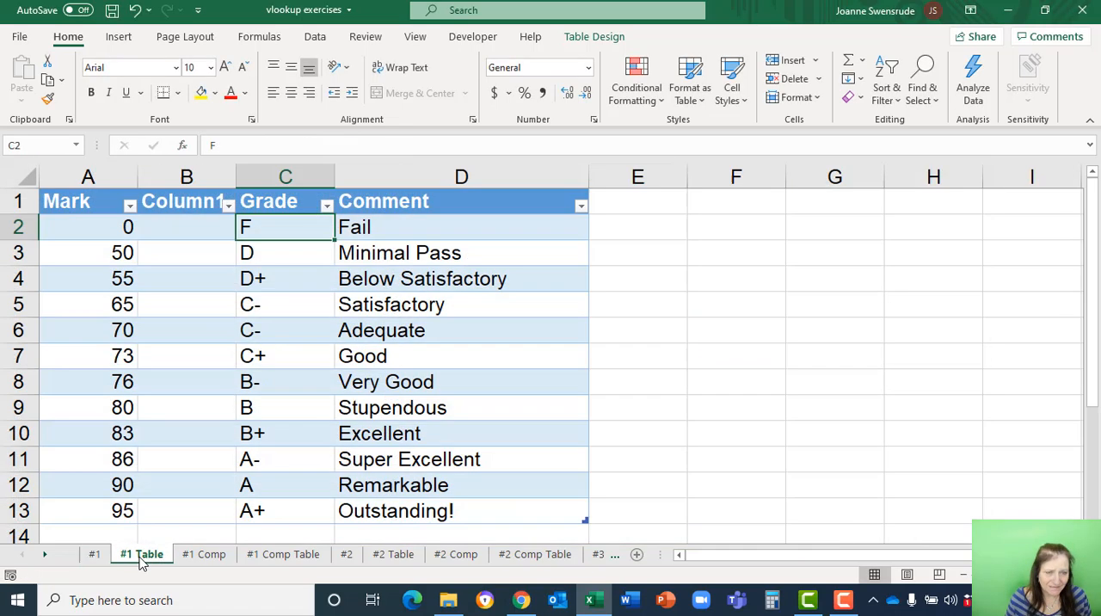
# Delete the blank column before Grade on the #1 Table sheet and check the Grade column on the #1 sheet.
pyautogui.click(141, 557)
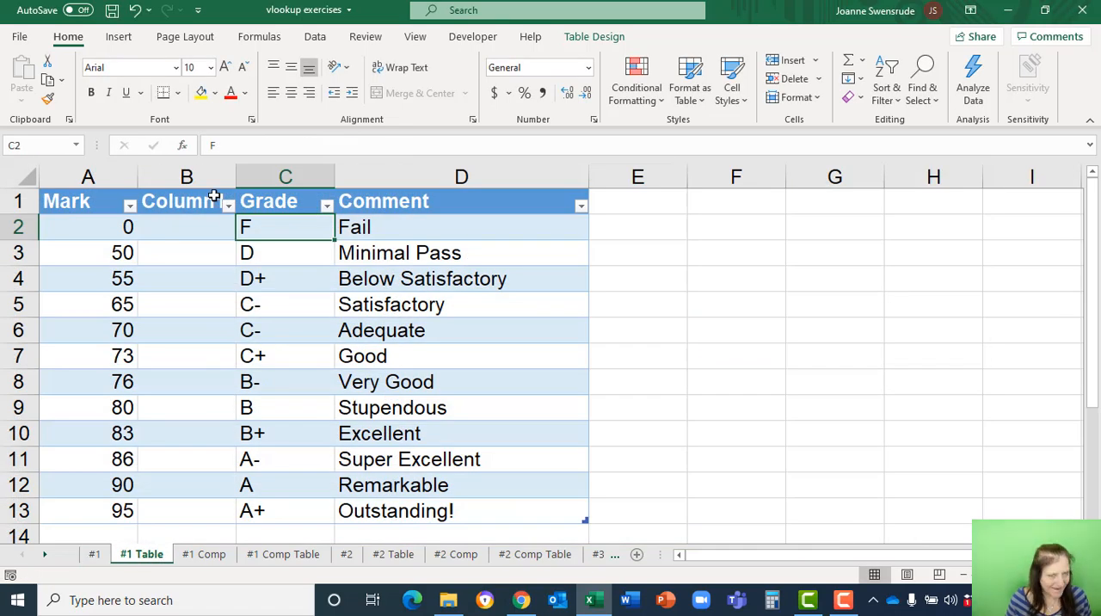
pyautogui.click(203, 167)
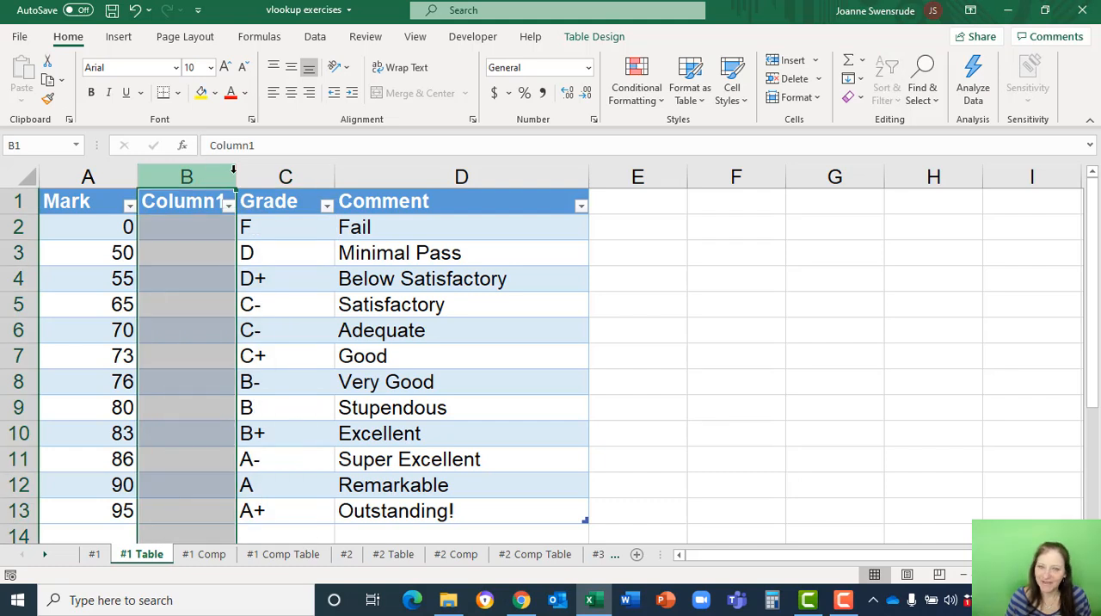
pyautogui.click(783, 80)
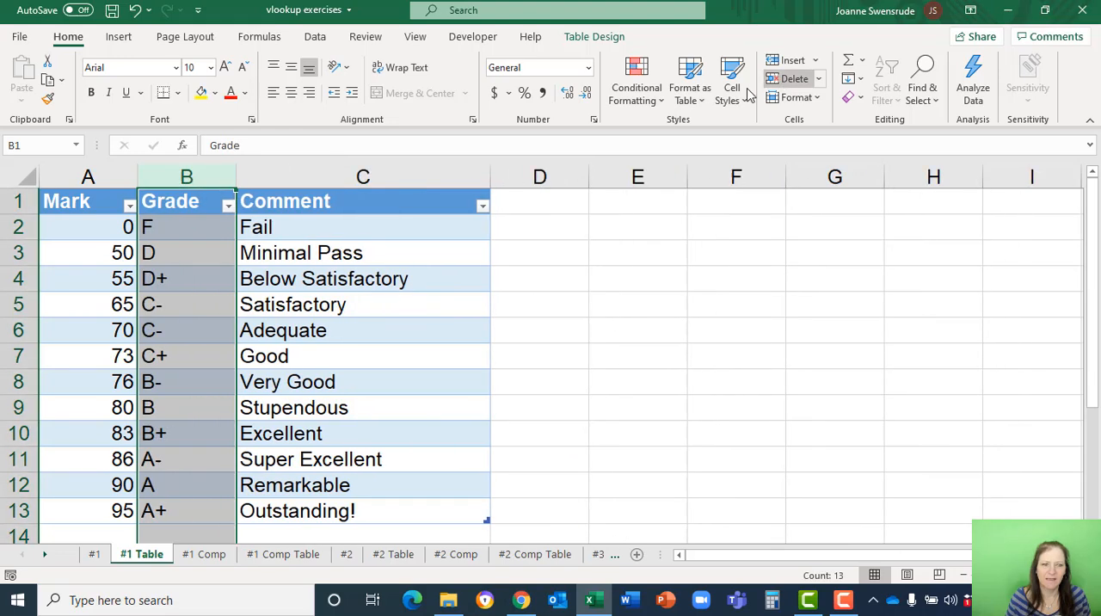
pyautogui.click(323, 231)
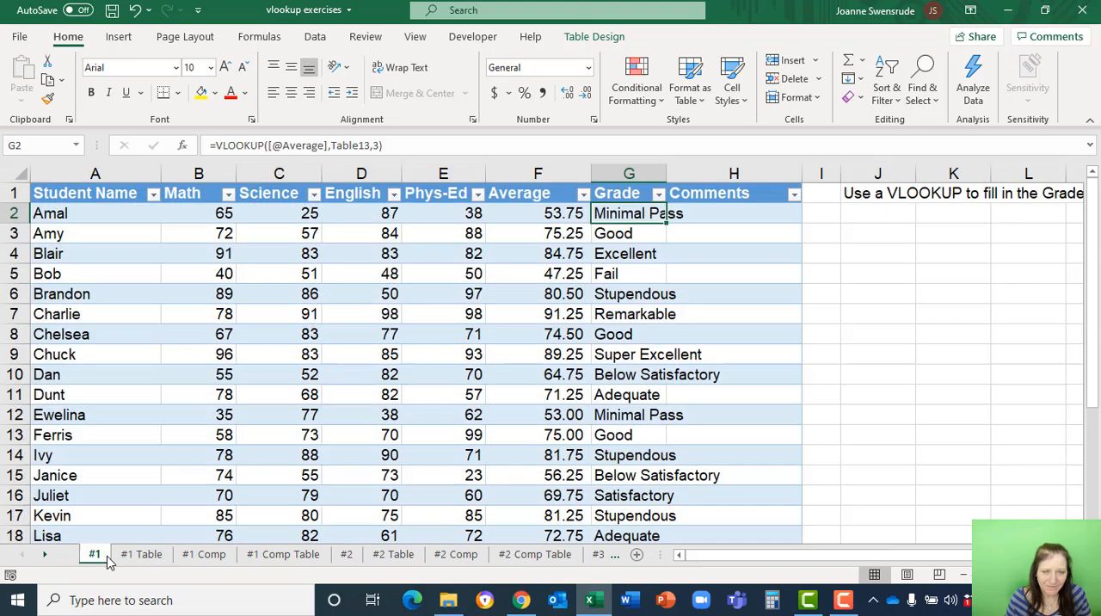
pyautogui.click(94, 554)
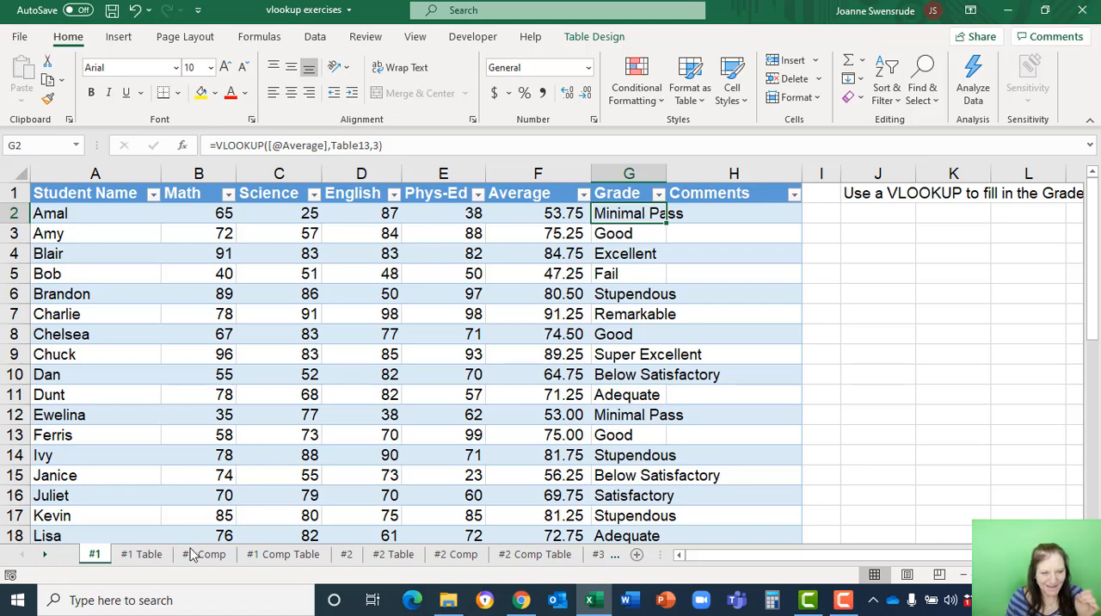
# Move the Mark column to the end of the lookup table, after Comment, and check the Grade column on the #1 sheet.
pyautogui.click(143, 555)
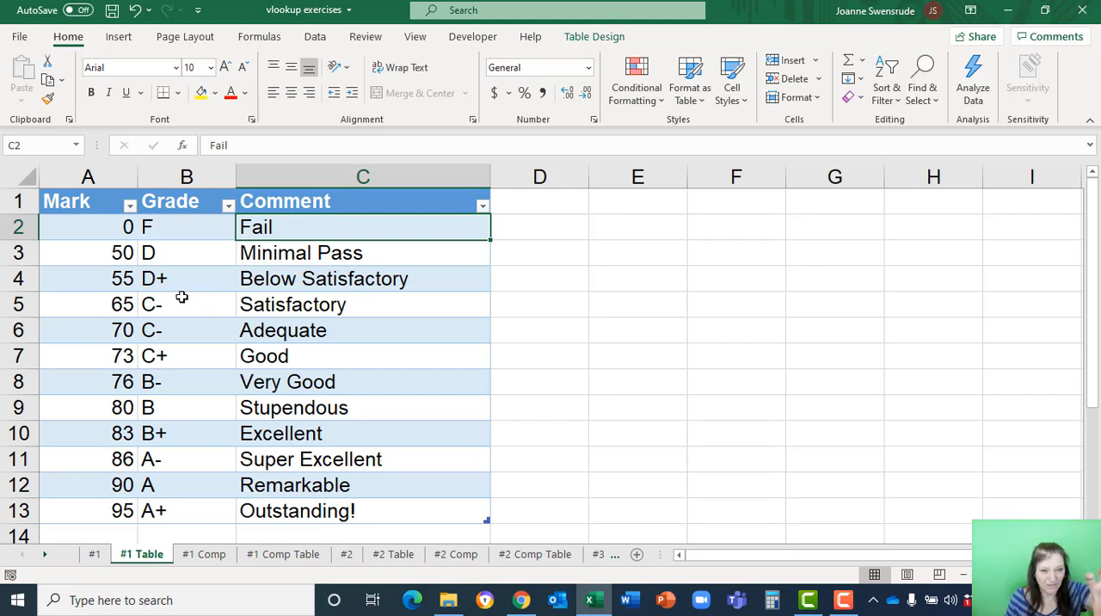
pyautogui.click(94, 191)
pyautogui.click(94, 190)
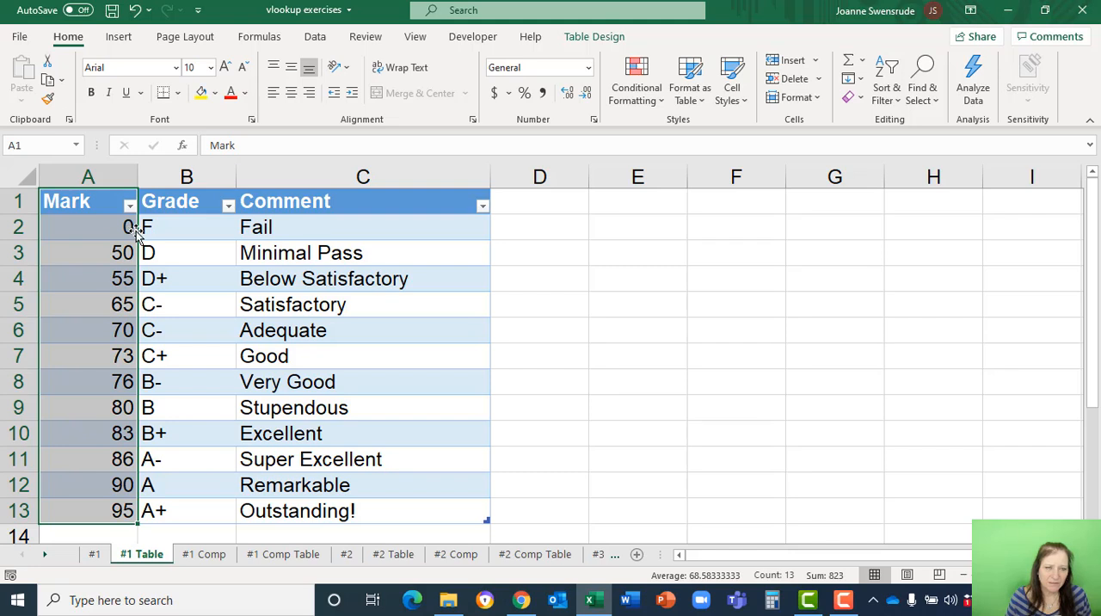
pyautogui.moveTo(135, 228); pyautogui.dragTo(521, 195)
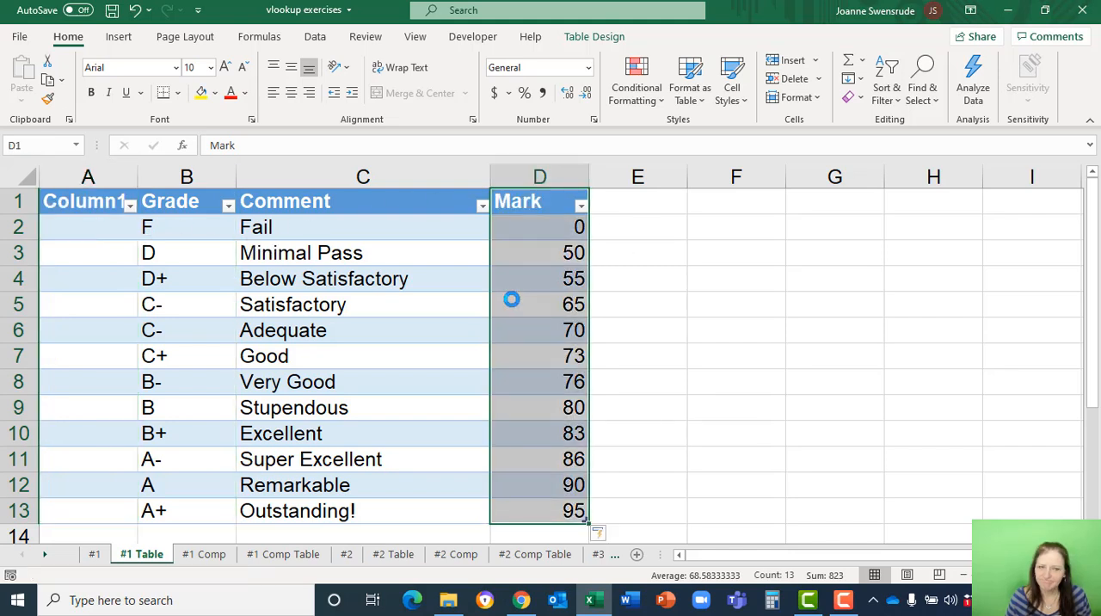
pyautogui.click(93, 556)
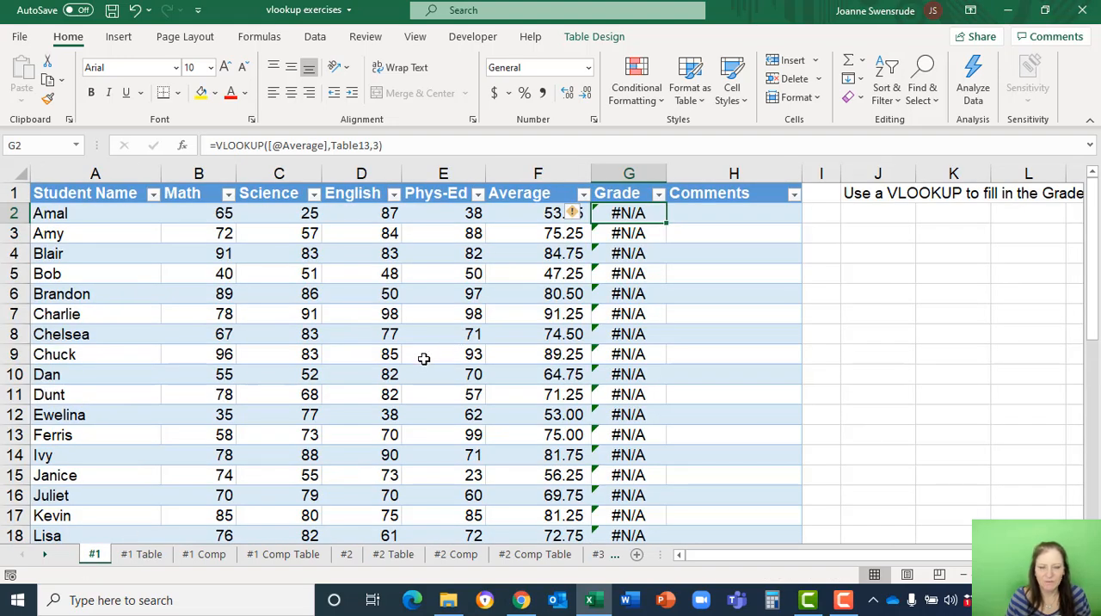
# Move the Mark column back to the front of the lookup table and delete the leftover blank column before Grade.
pyautogui.click(162, 556)
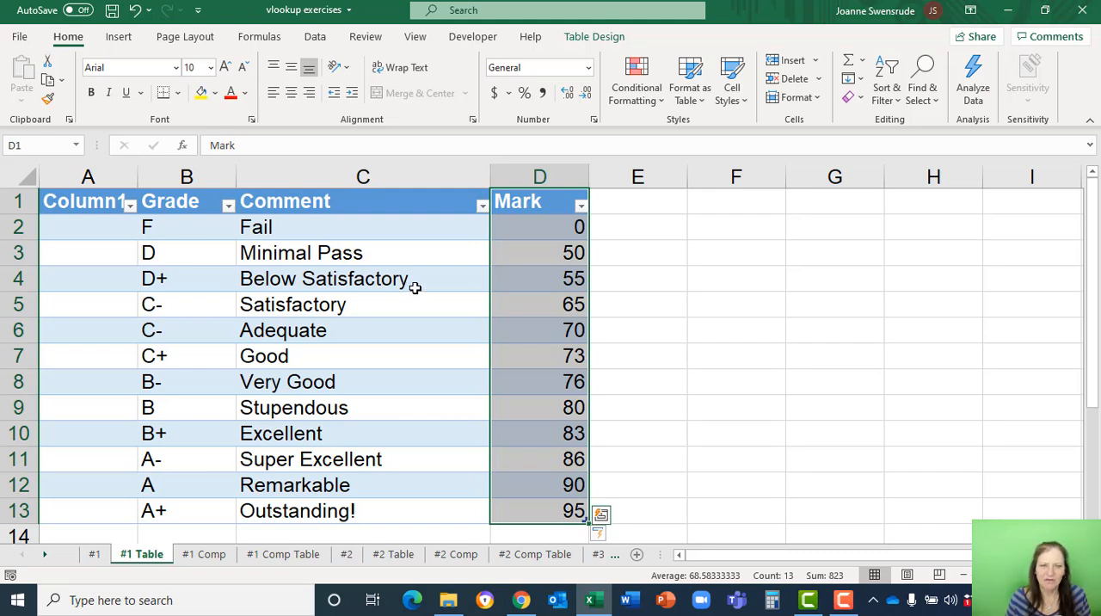
pyautogui.moveTo(491, 282); pyautogui.dragTo(79, 288)
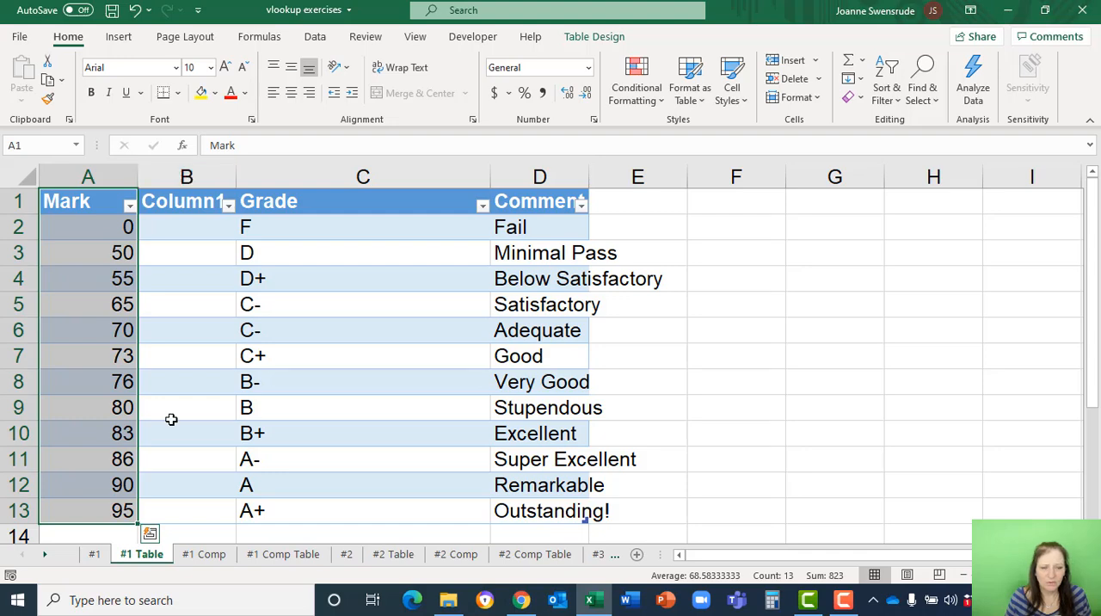
pyautogui.click(195, 177)
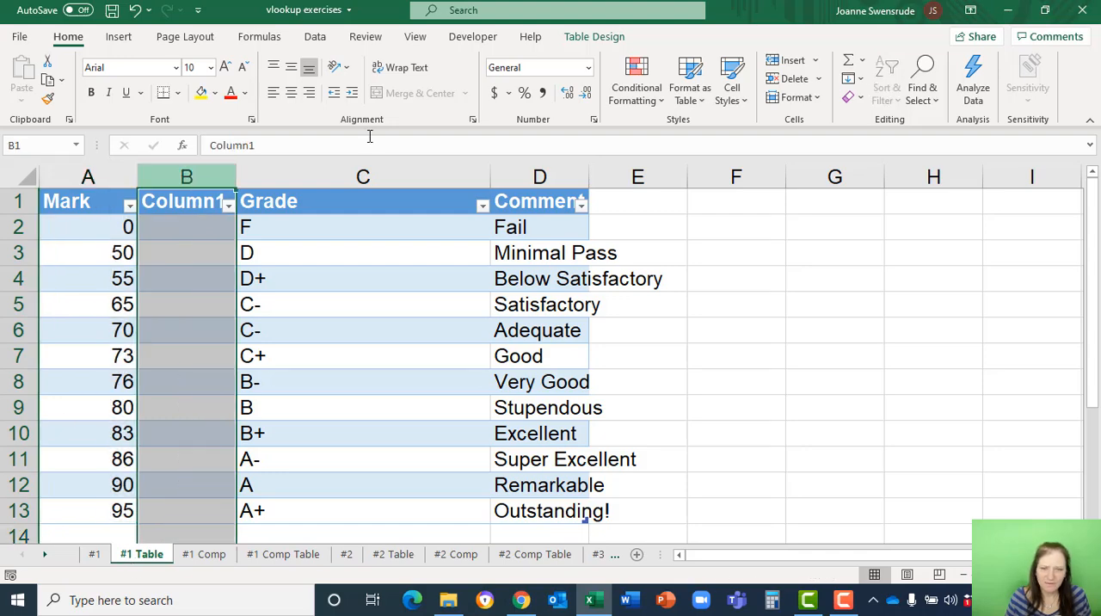
pyautogui.click(787, 78)
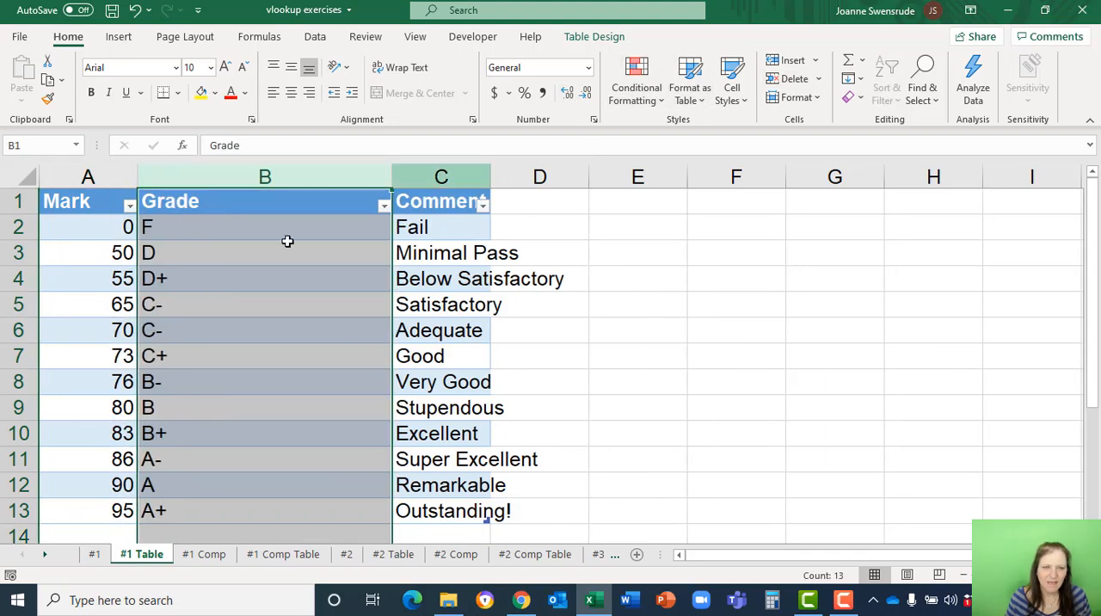
# Clear the VLOOKUP formulas from the whole Grade column on the #1 sheet.
pyautogui.click(91, 555)
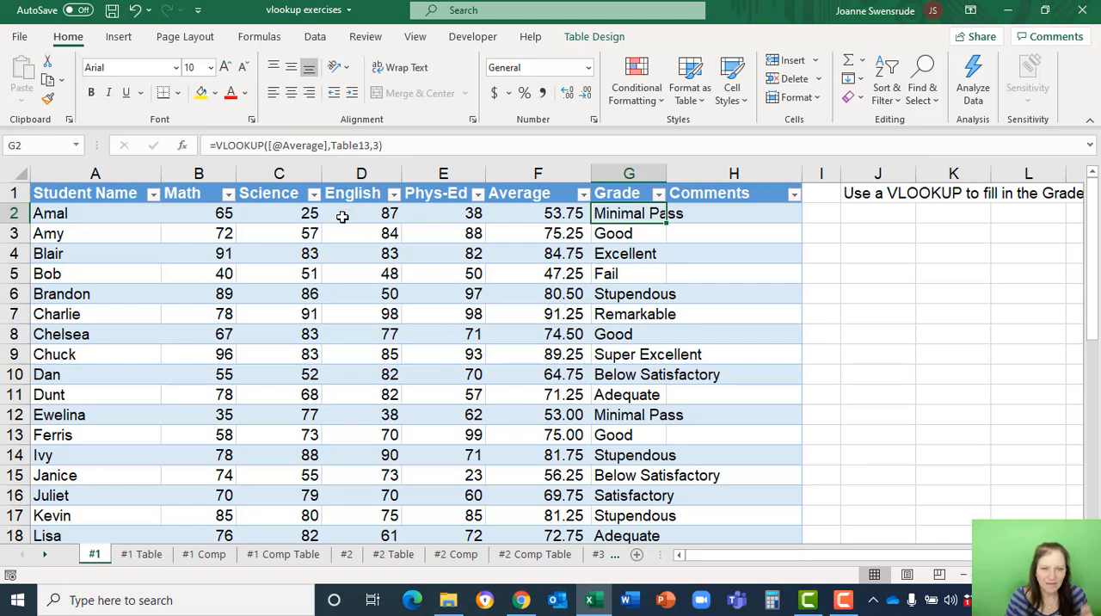
pyautogui.click(624, 181)
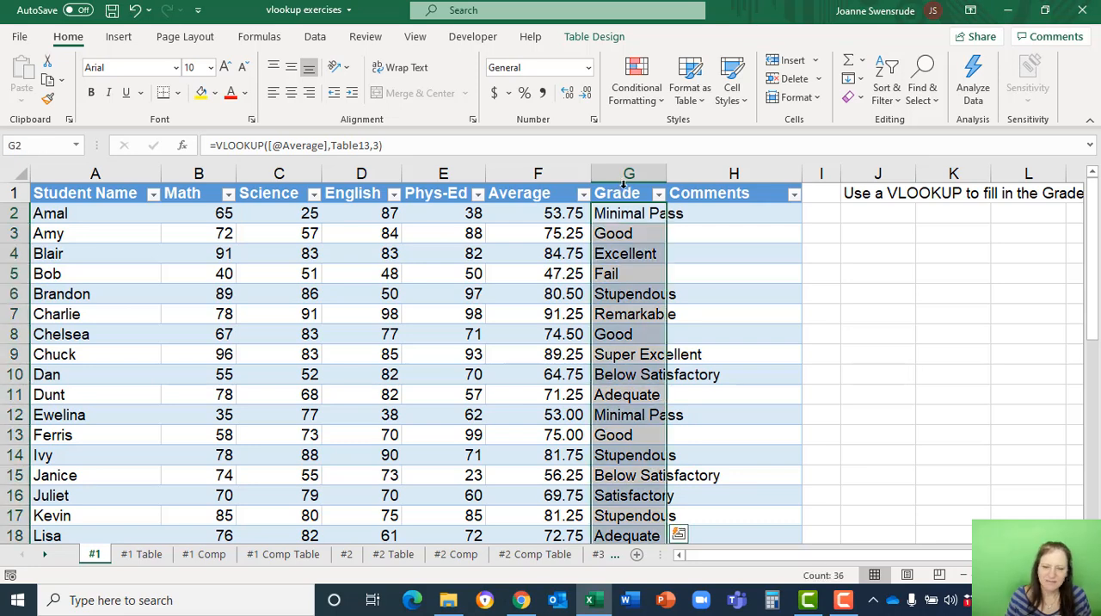
pyautogui.press('Delete')
pyautogui.click(610, 213)
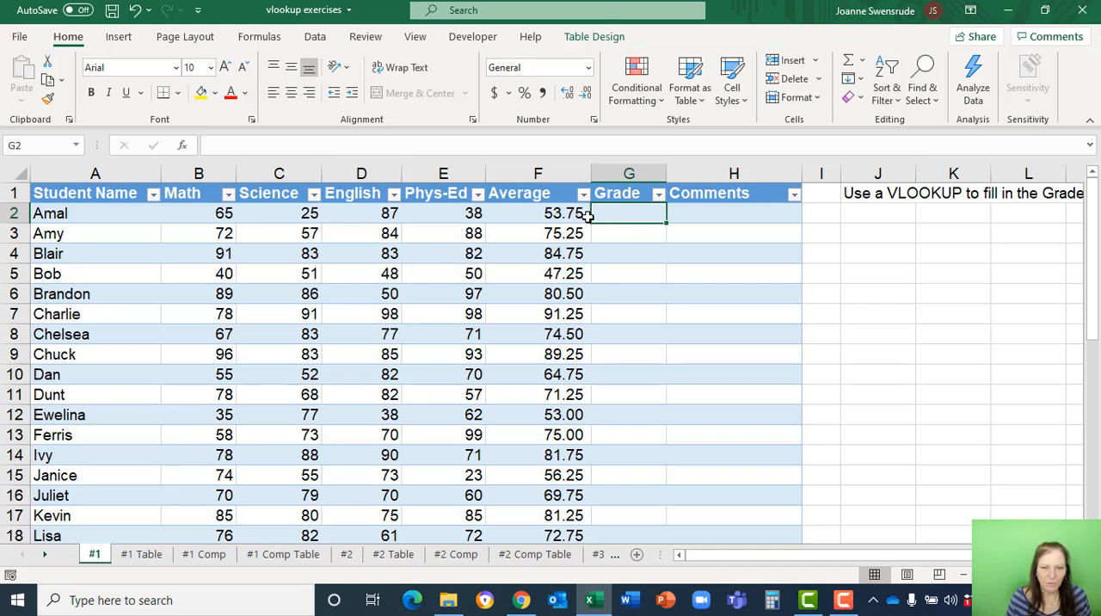
# Review the average in F2, the marks on the #1 Table sheet and the lookup table's name.
pyautogui.click(534, 213)
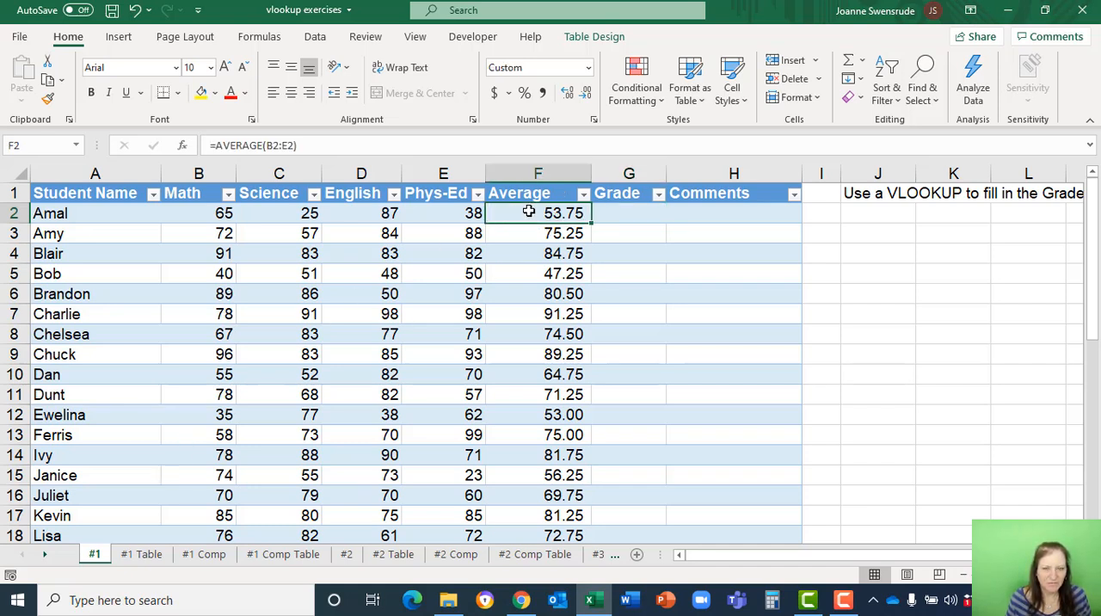
pyautogui.click(142, 554)
pyautogui.click(123, 307)
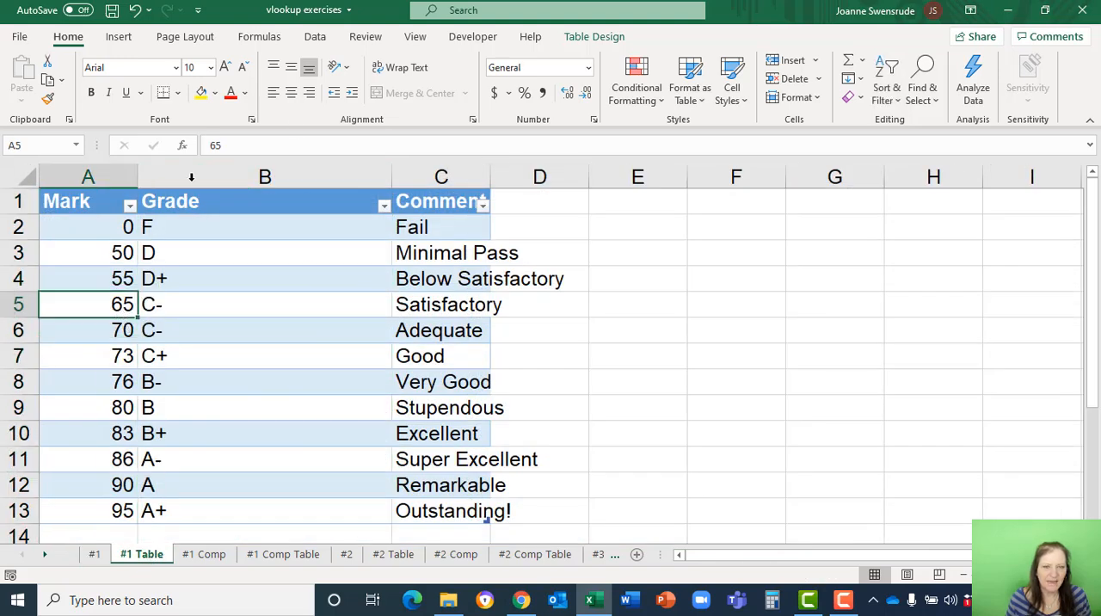
pyautogui.click(595, 38)
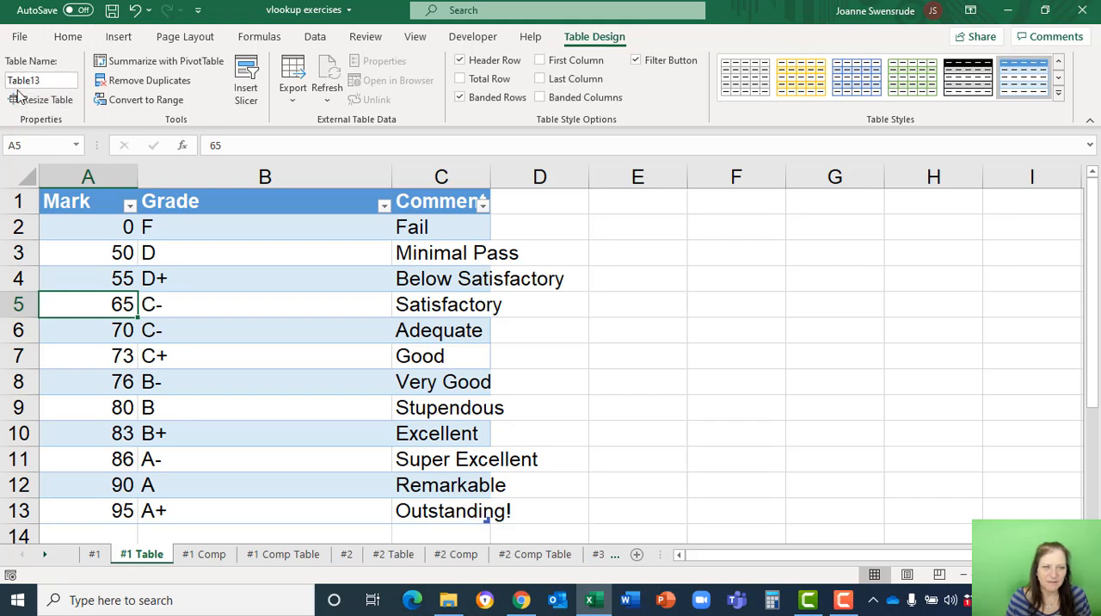
# Insert an XLOOKUP function in G2 on the #1 sheet with the row's Average as lookup value.
pyautogui.click(94, 554)
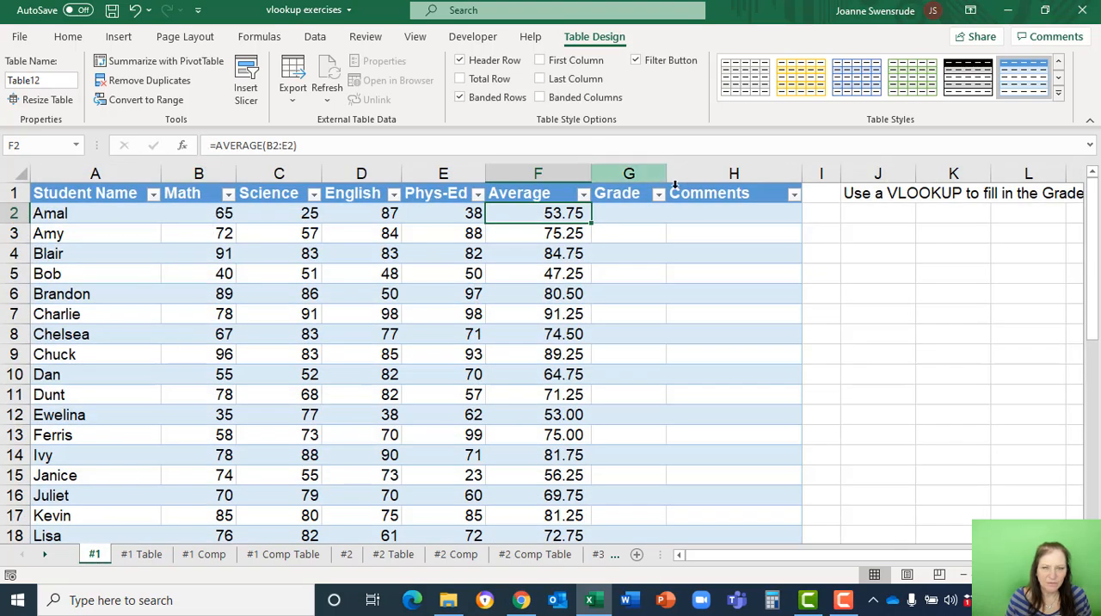
pyautogui.click(629, 212)
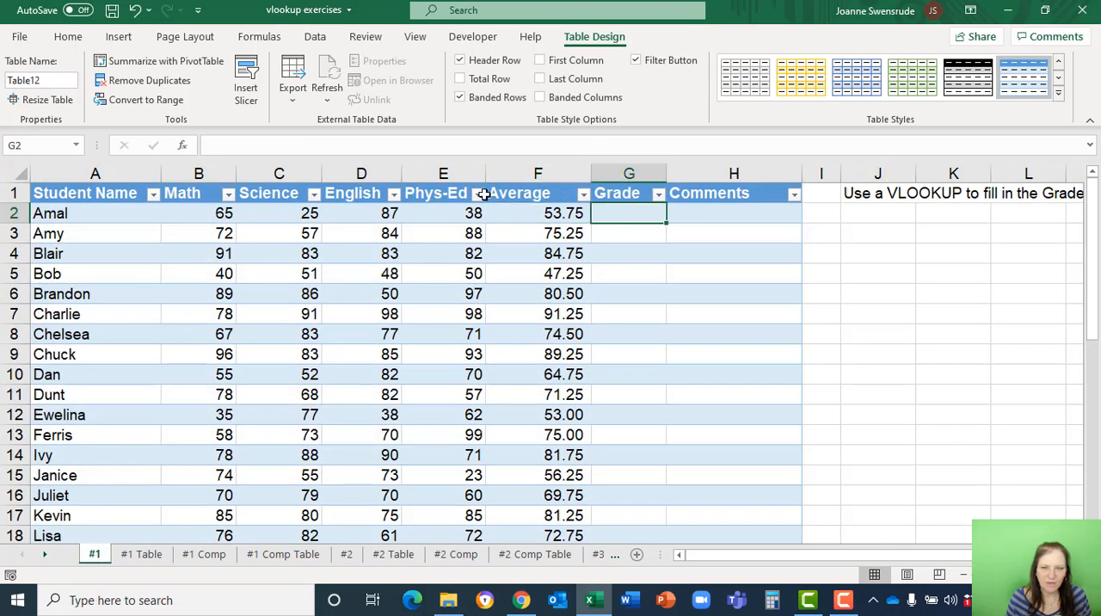
pyautogui.click(182, 150)
pyautogui.click(535, 347)
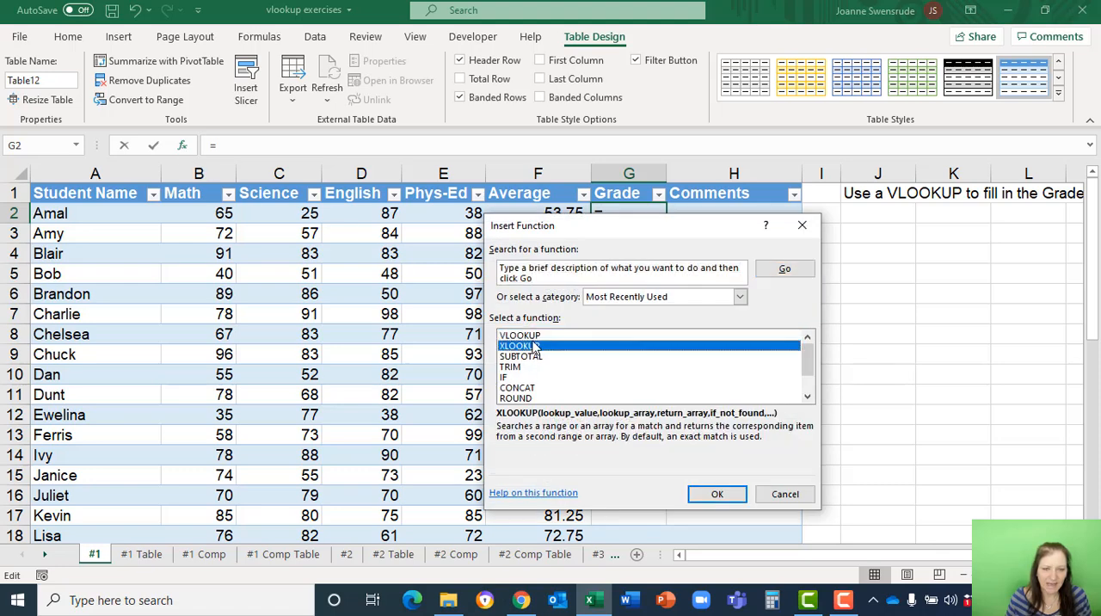
pyautogui.click(719, 495)
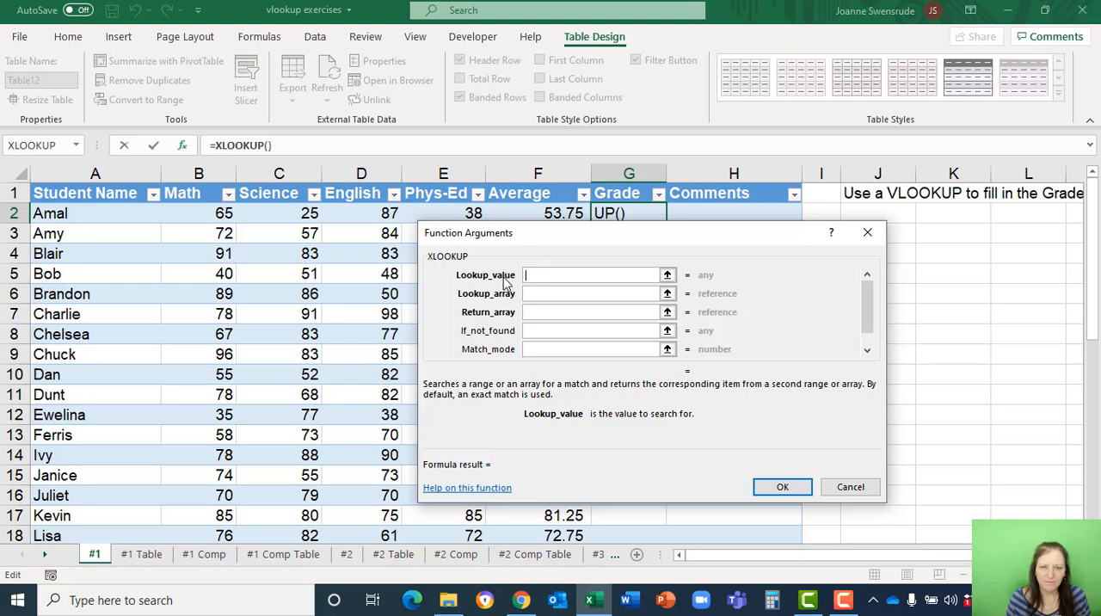
pyautogui.click(540, 211)
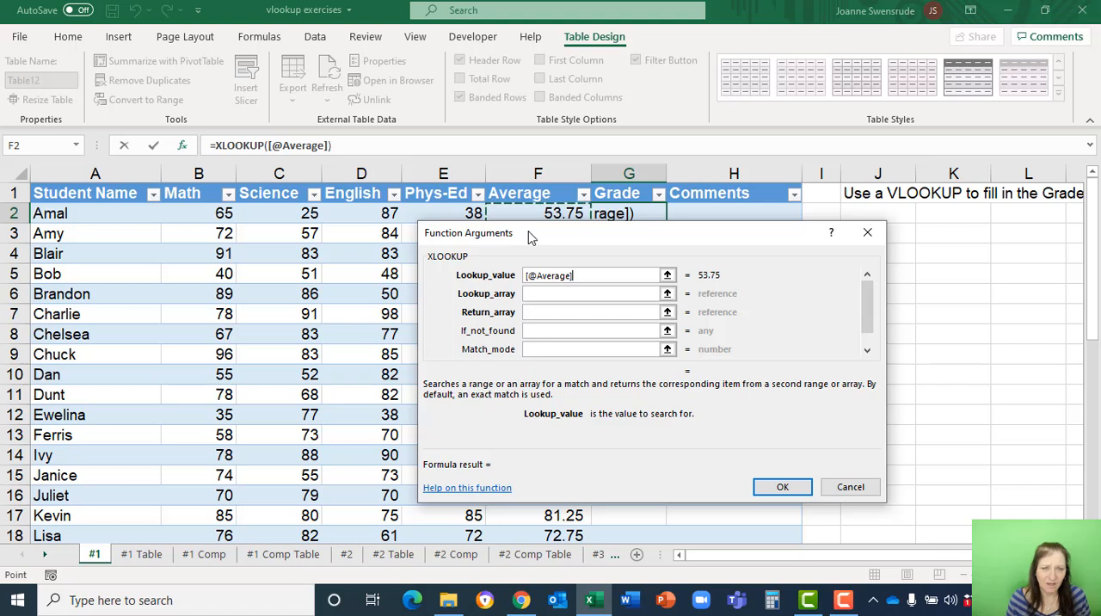
# Set the XLOOKUP lookup array to the Mark column of Table13 on the #1 Table sheet.
pyautogui.click(535, 293)
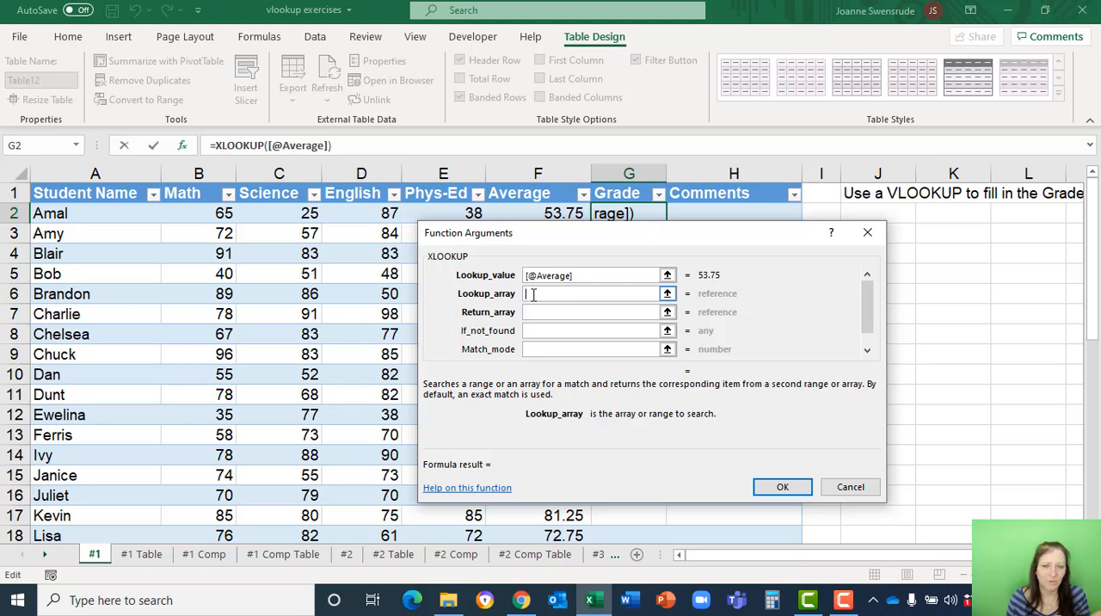
pyautogui.click(143, 554)
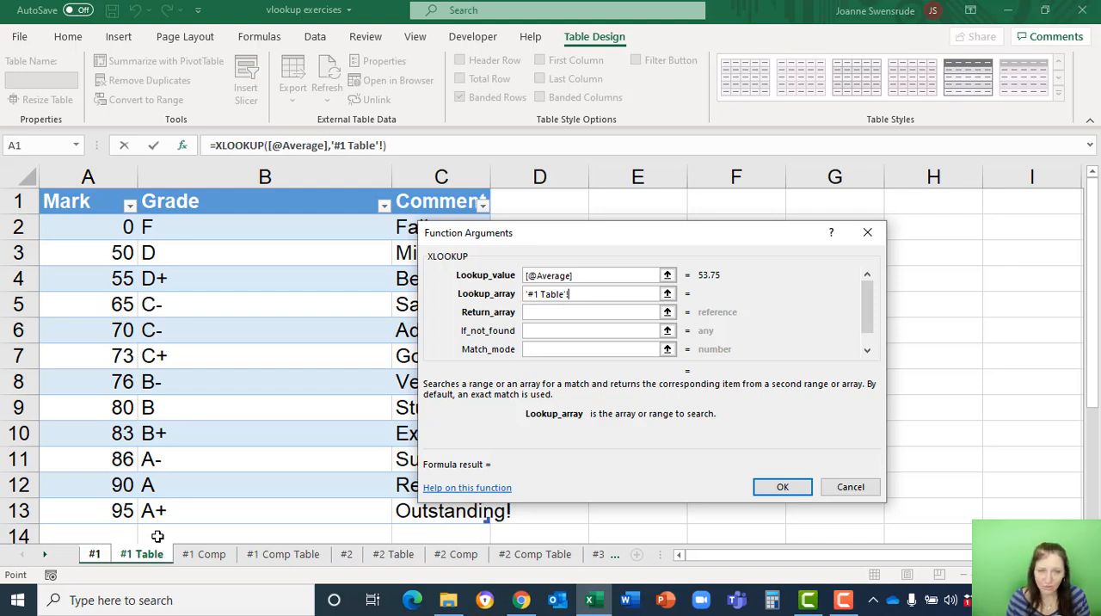
pyautogui.click(99, 188)
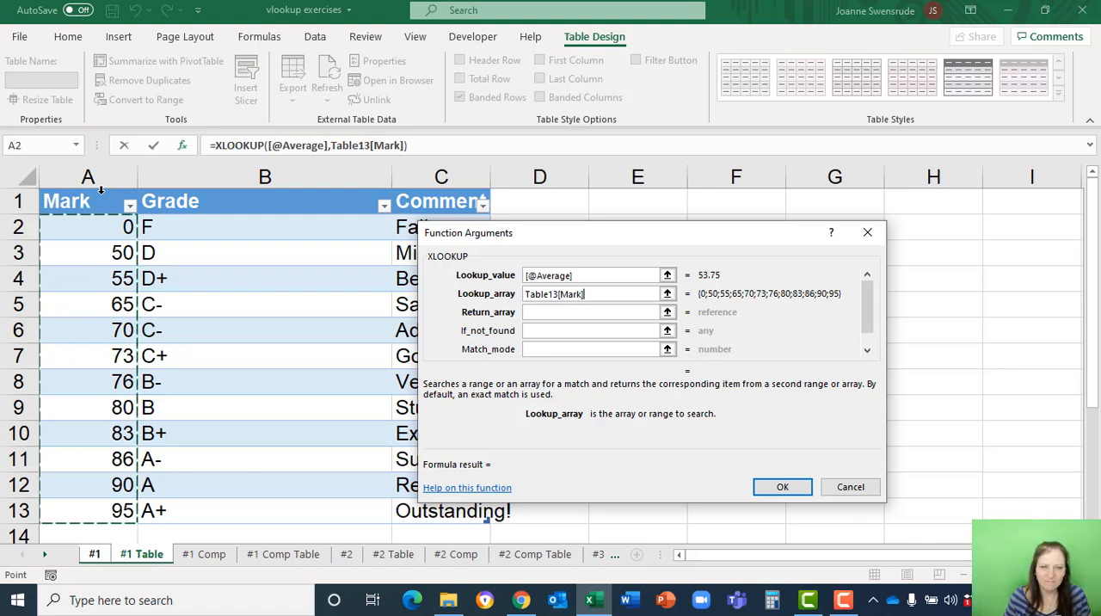
# Set the XLOOKUP return array to the Grade column of Table13 on the #1 Table sheet and confirm the formula.
pyautogui.click(536, 313)
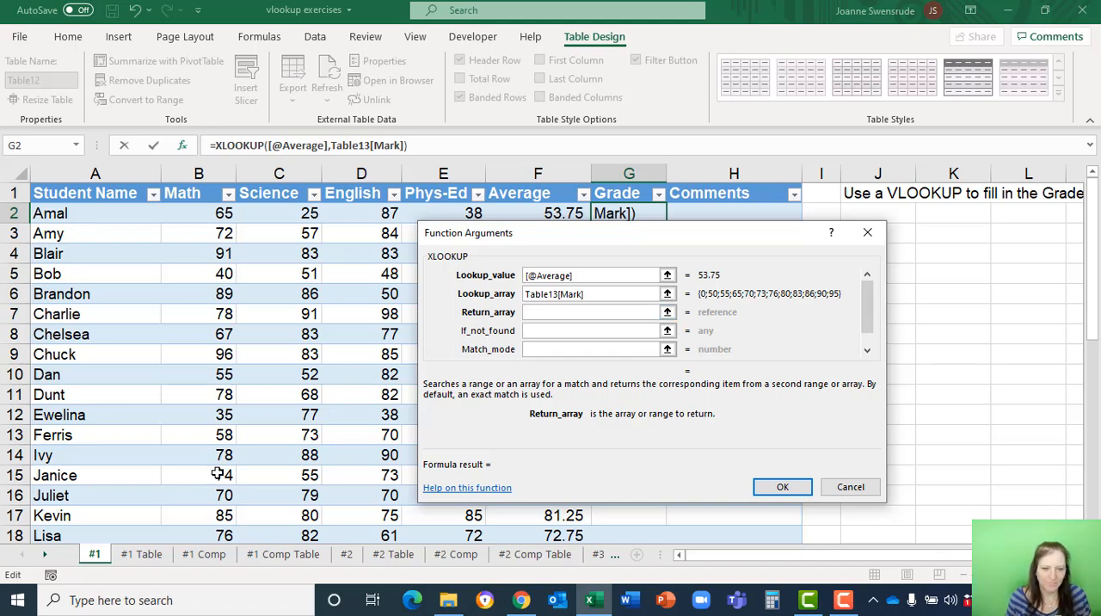
pyautogui.click(146, 554)
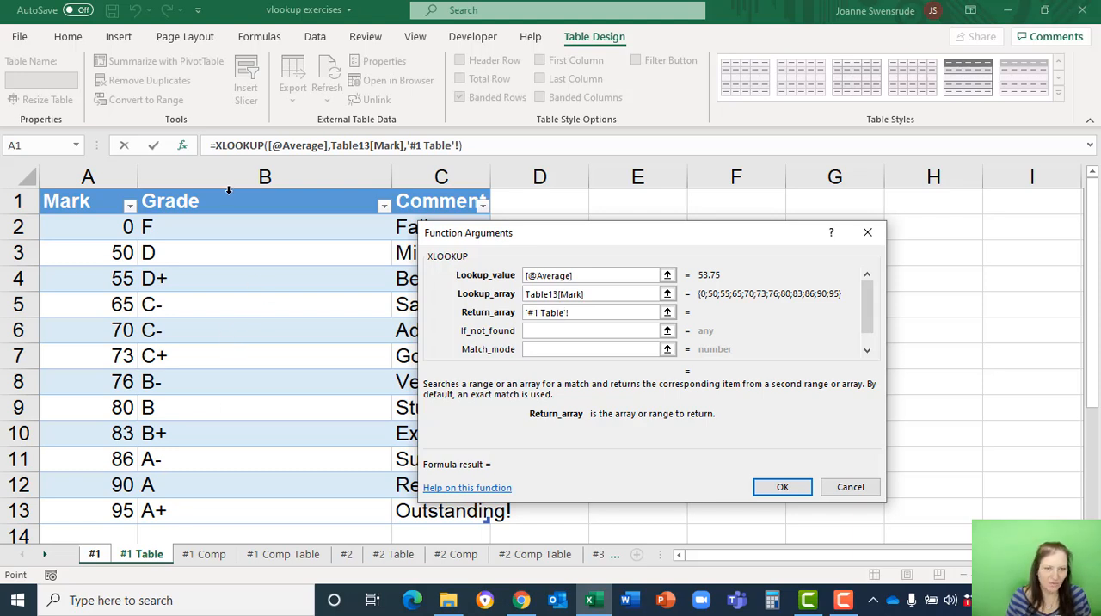
pyautogui.click(228, 185)
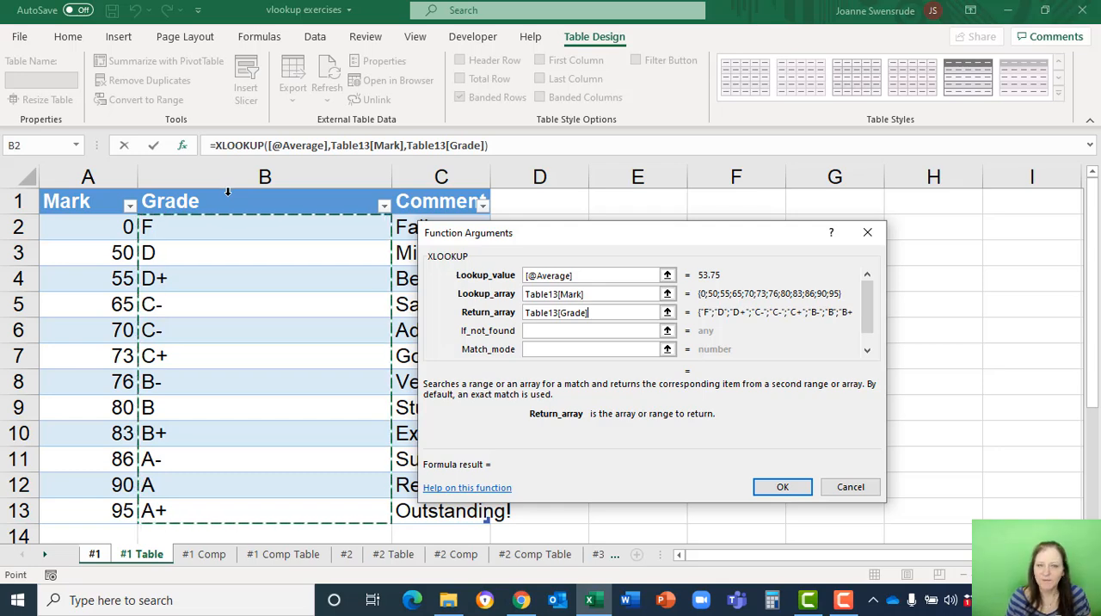
pyautogui.click(532, 333)
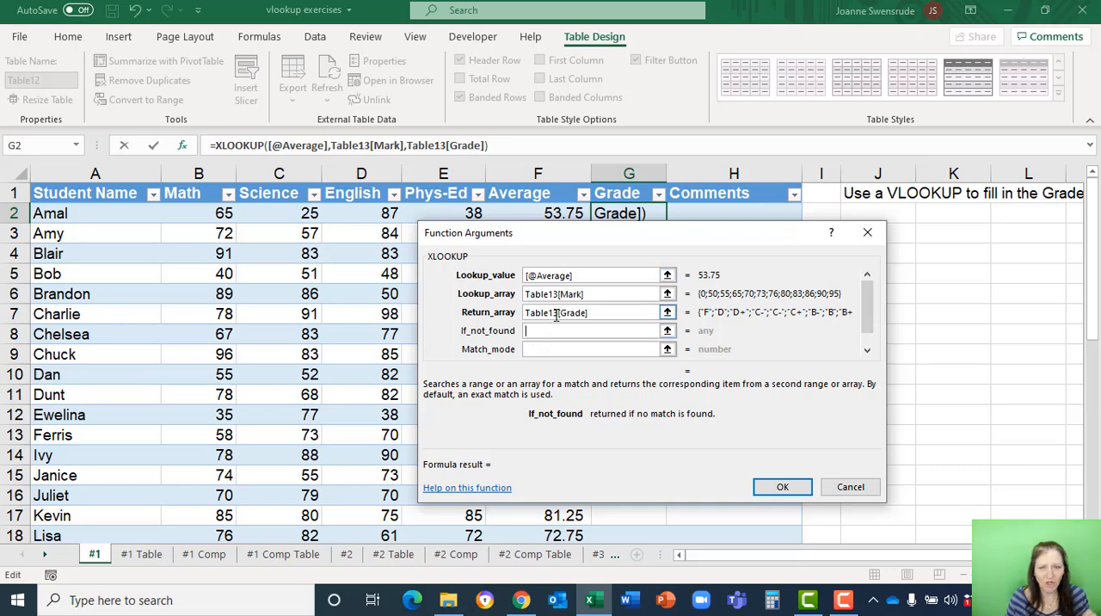
pyautogui.click(769, 486)
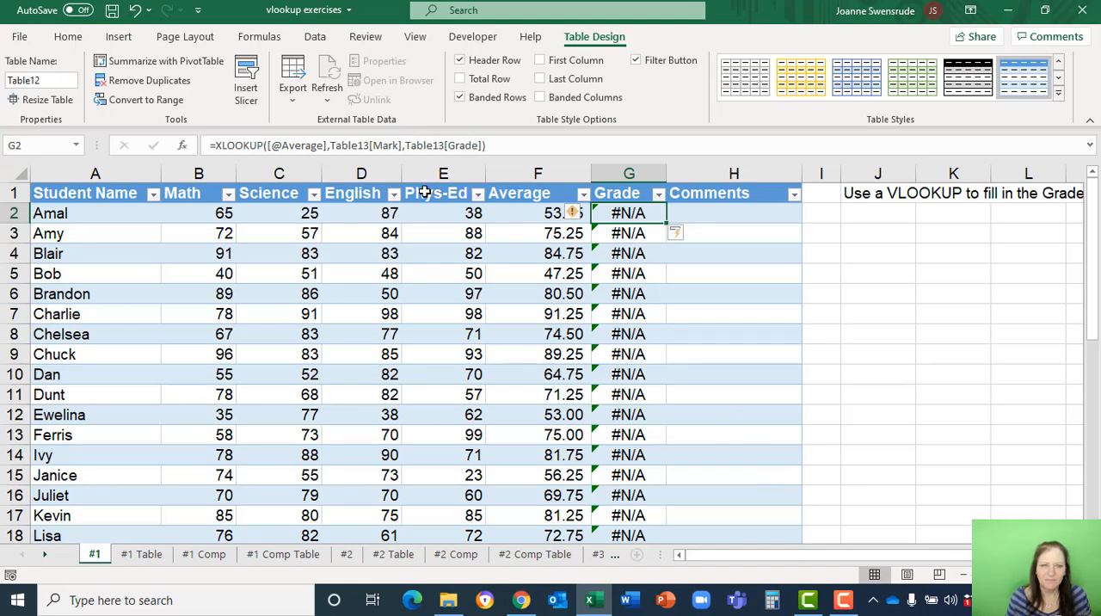
# Reopen the XLOOKUP arguments for G2 and go to the optional match mode, leaving the if-not-found argument empty.
pyautogui.click(183, 148)
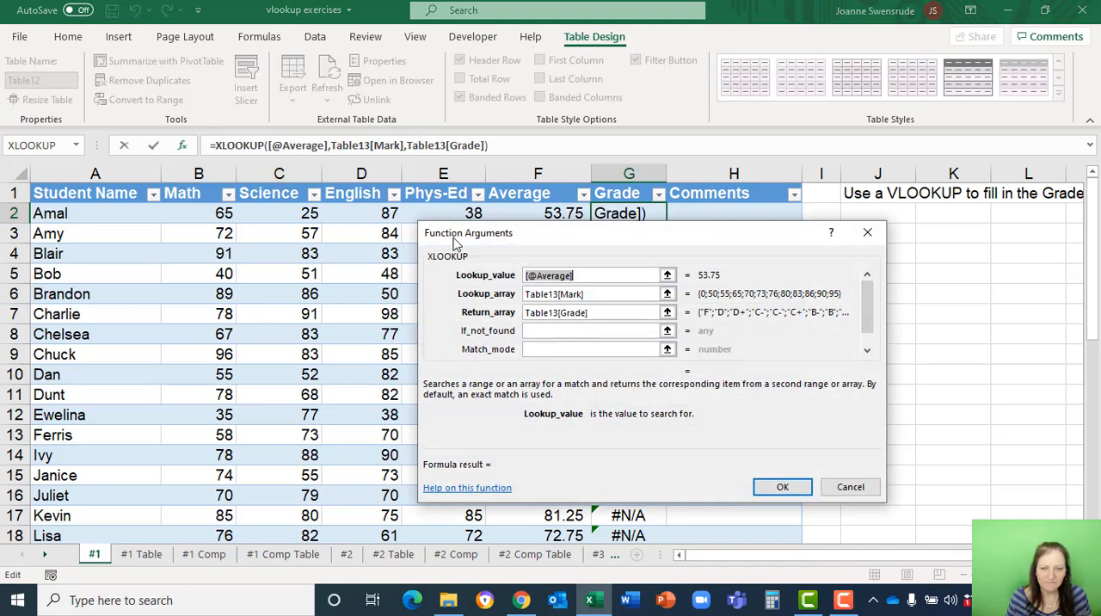
pyautogui.click(541, 331)
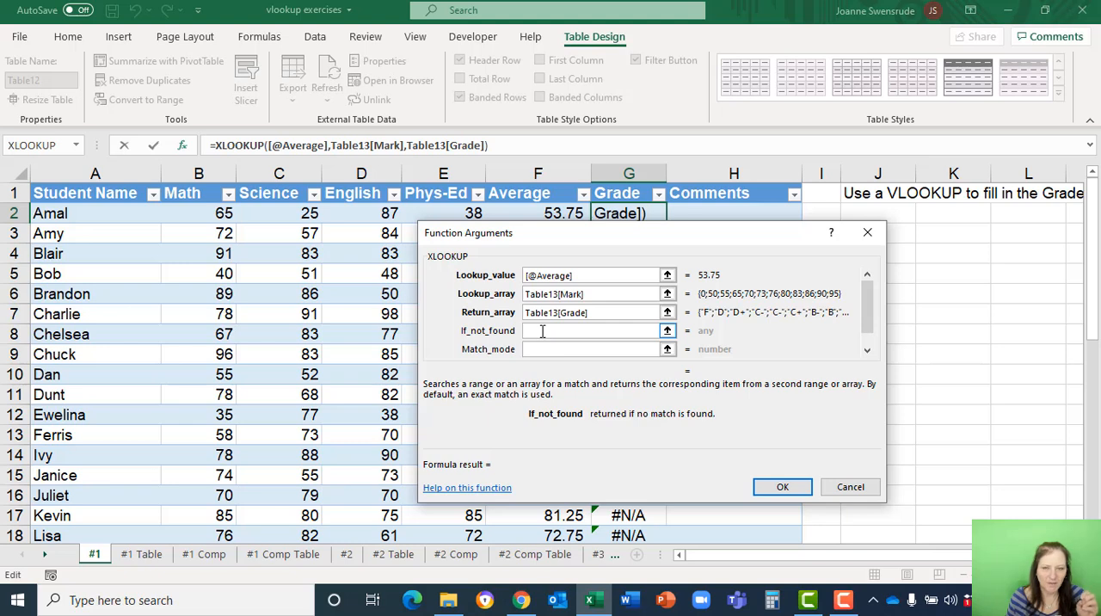
pyautogui.click(532, 349)
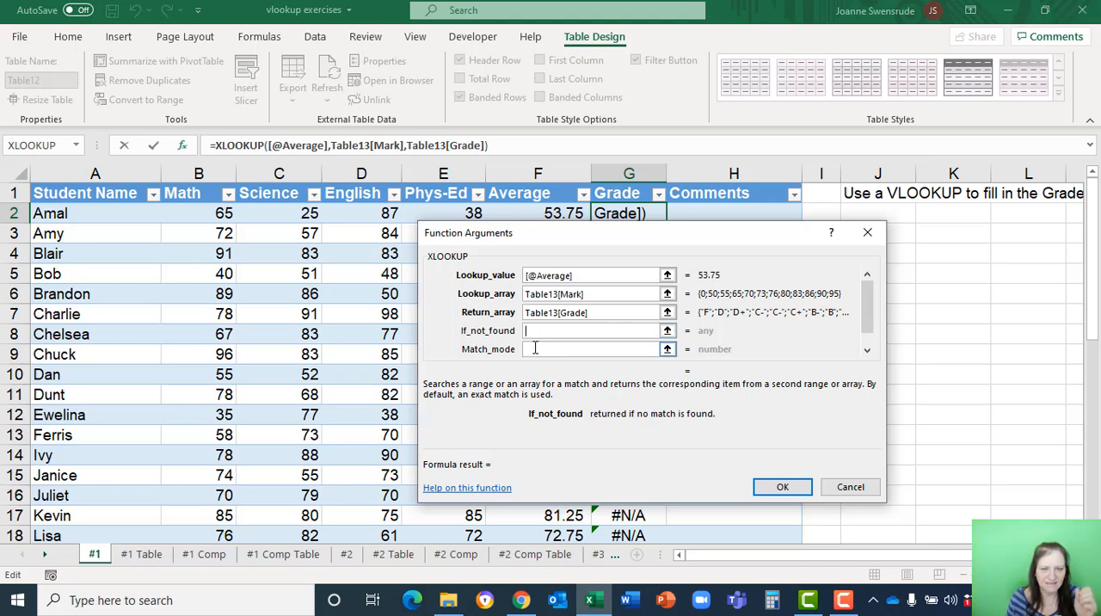
pyautogui.click(540, 331)
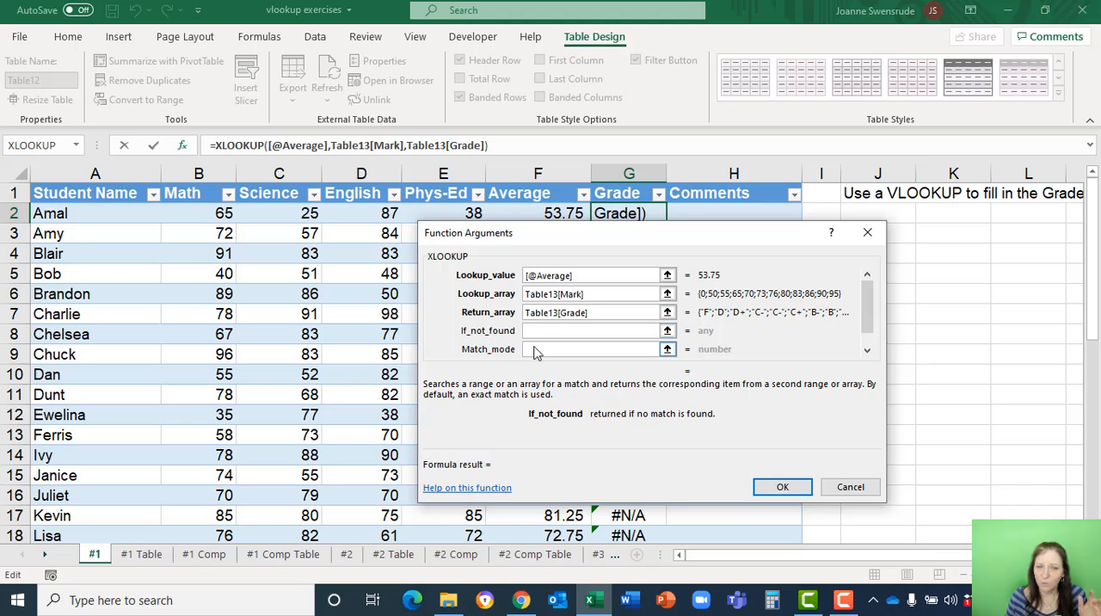
pyautogui.click(534, 348)
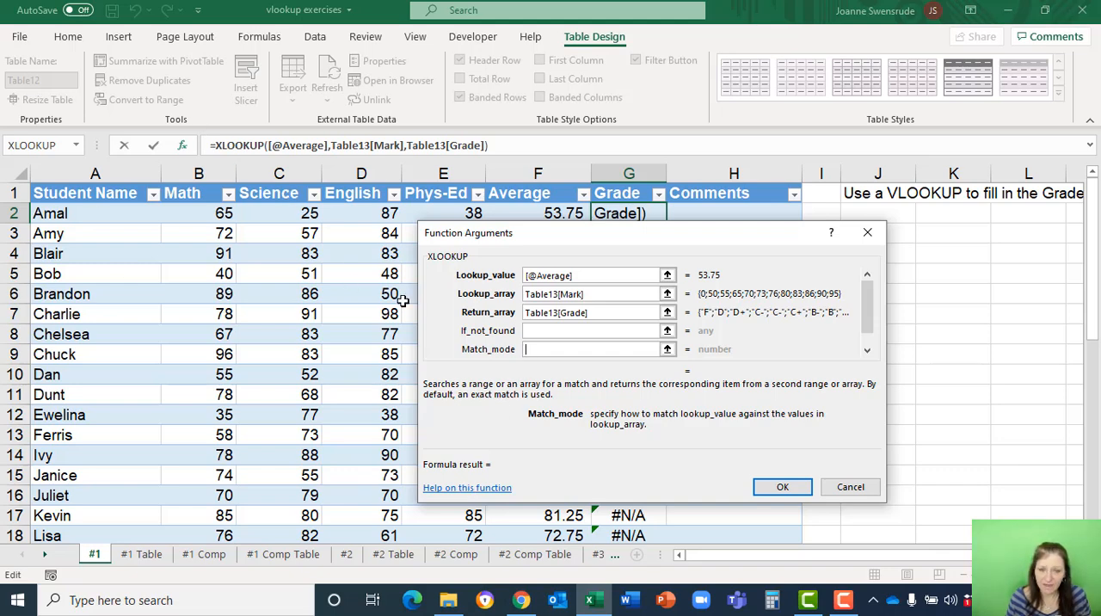
# Switch to Chrome and read the match_mode options 1 and -1 on Microsoft's XLOOKUP support page.
pyautogui.hotkey('alt', 'Tab')
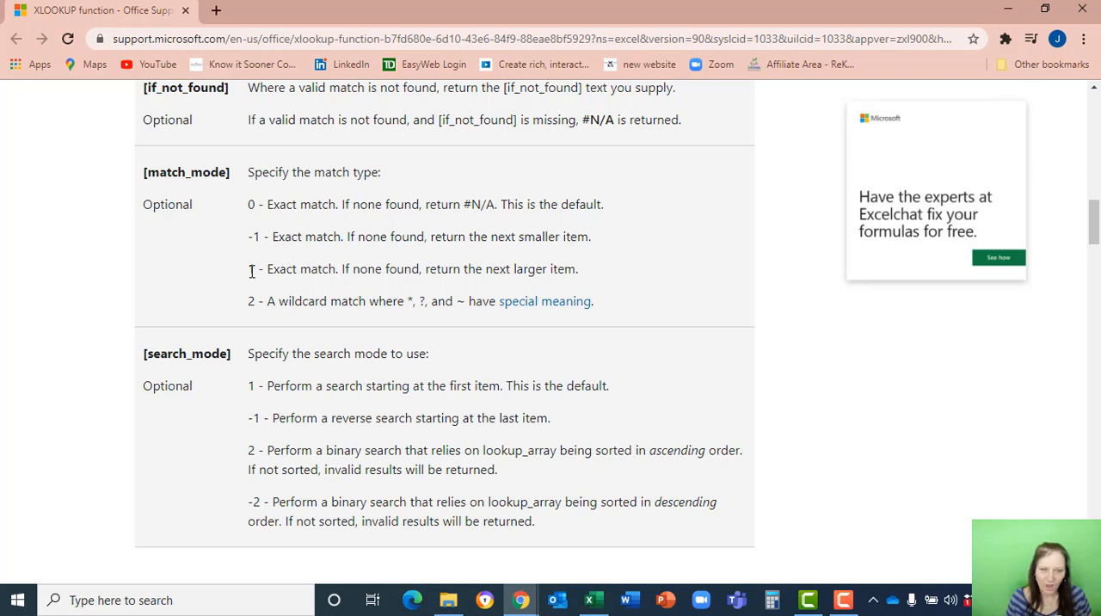
pyautogui.moveTo(247, 269); pyautogui.dragTo(255, 269)
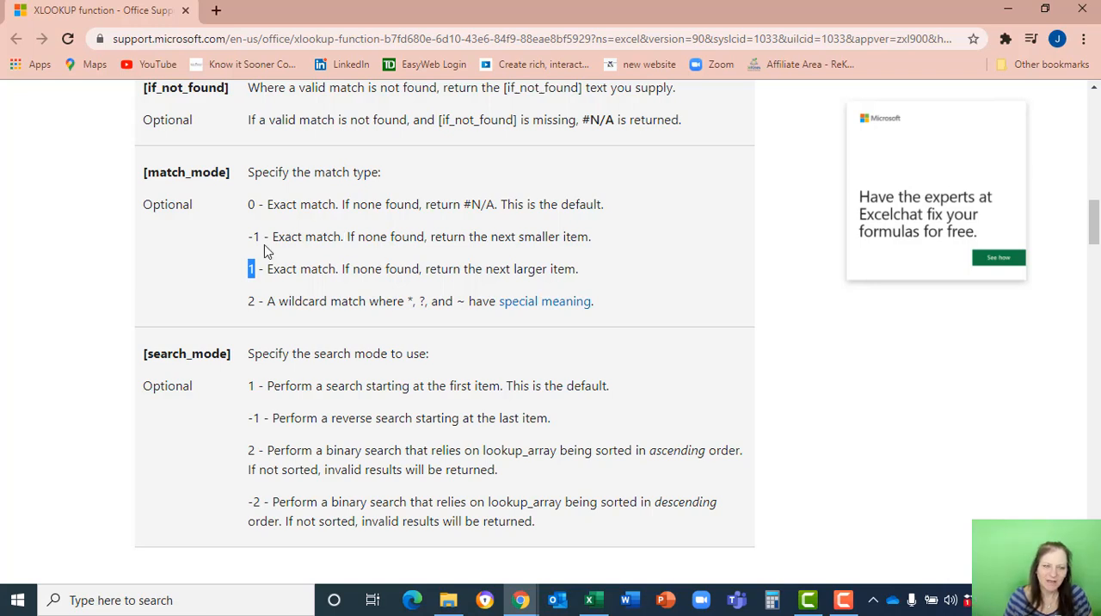
pyautogui.click(254, 237)
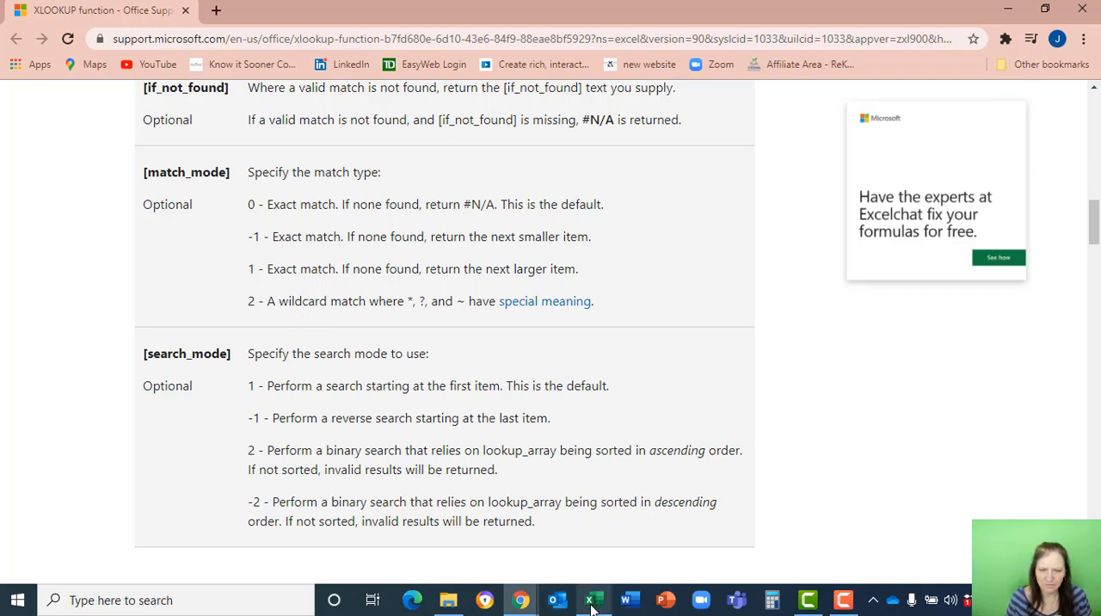
# Return to Excel, set the XLOOKUP match mode to -1 with the search mode empty, and apply the formula.
pyautogui.hotkey('alt', 'Tab')
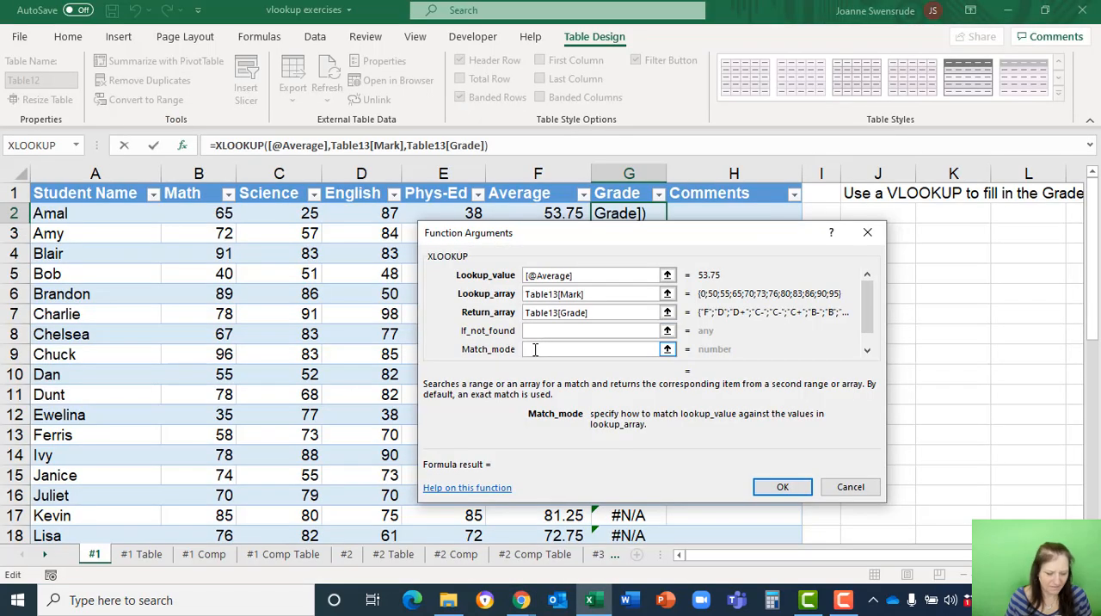
pyautogui.write('-1')
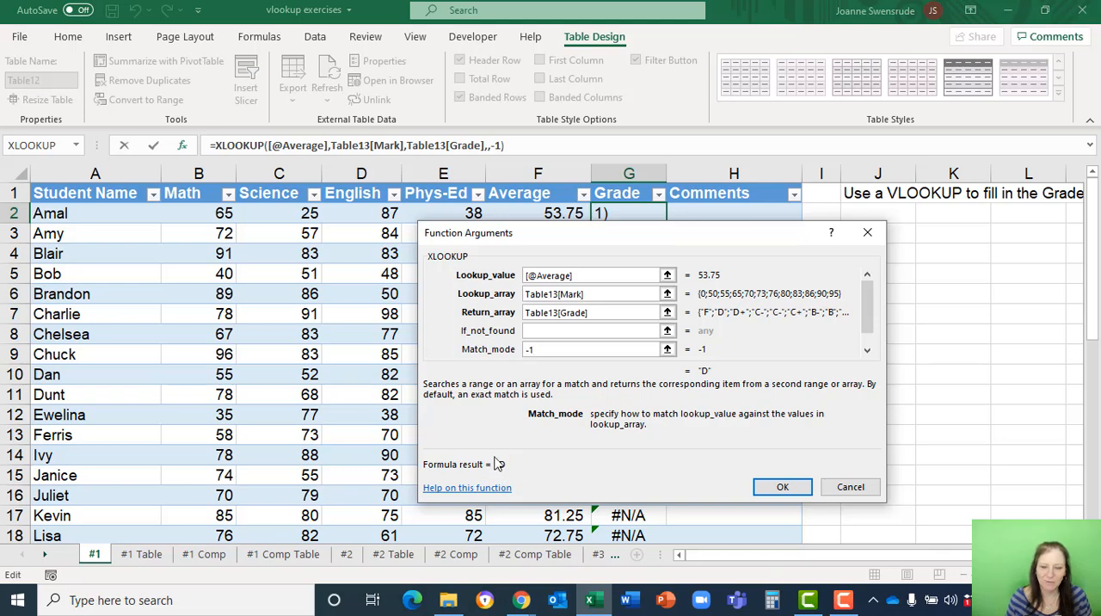
pyautogui.moveTo(871, 317); pyautogui.dragTo(871, 327)
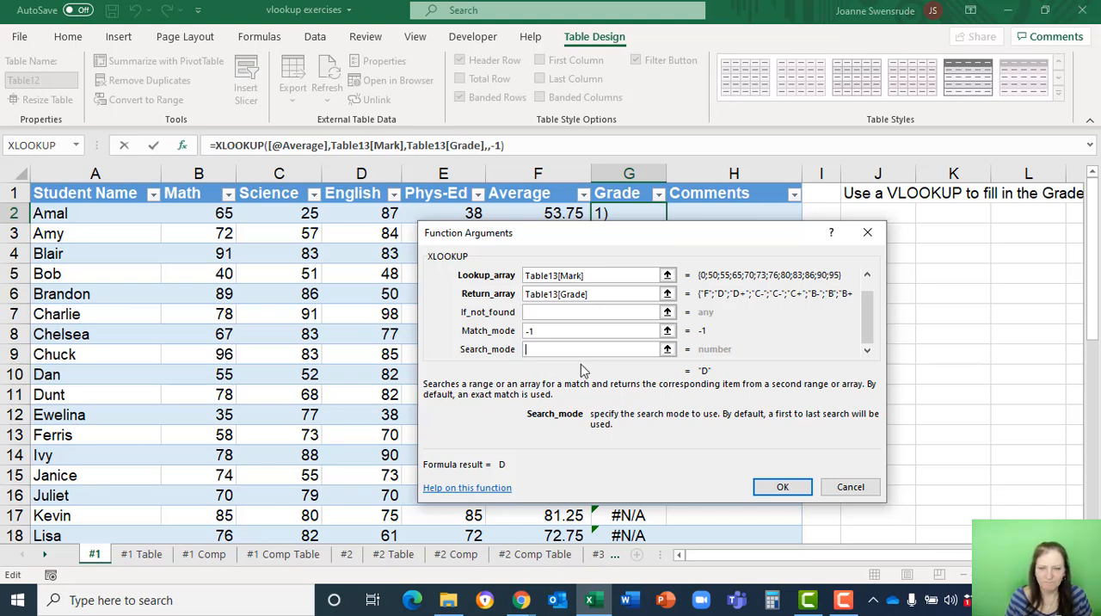
pyautogui.click(785, 488)
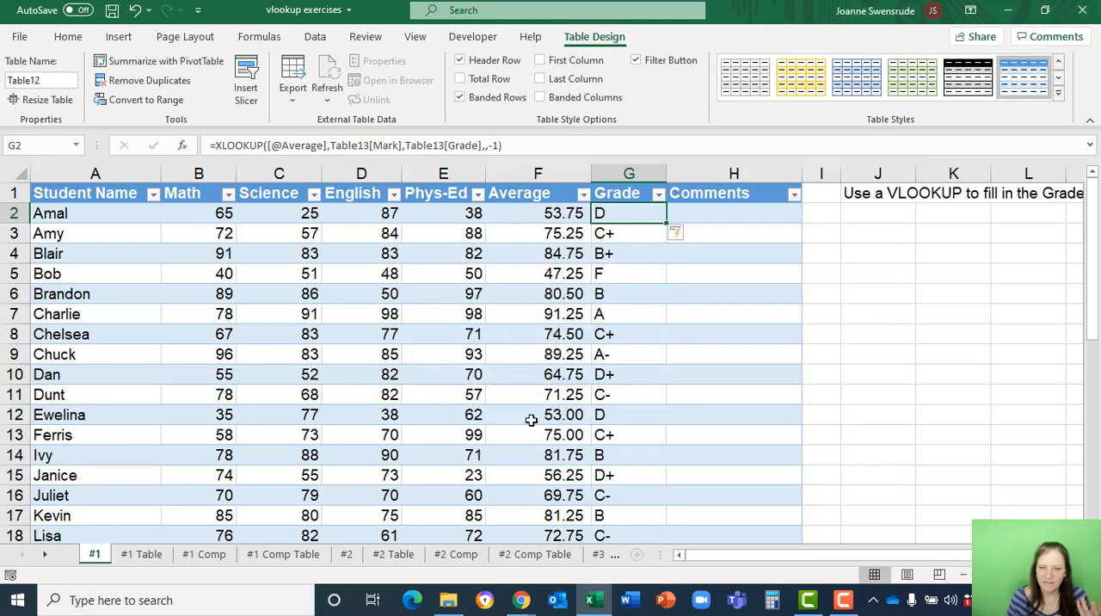
# Insert a blank column before Grade on the #1 Table sheet and check the resulting grades on the #1 sheet.
pyautogui.click(642, 215)
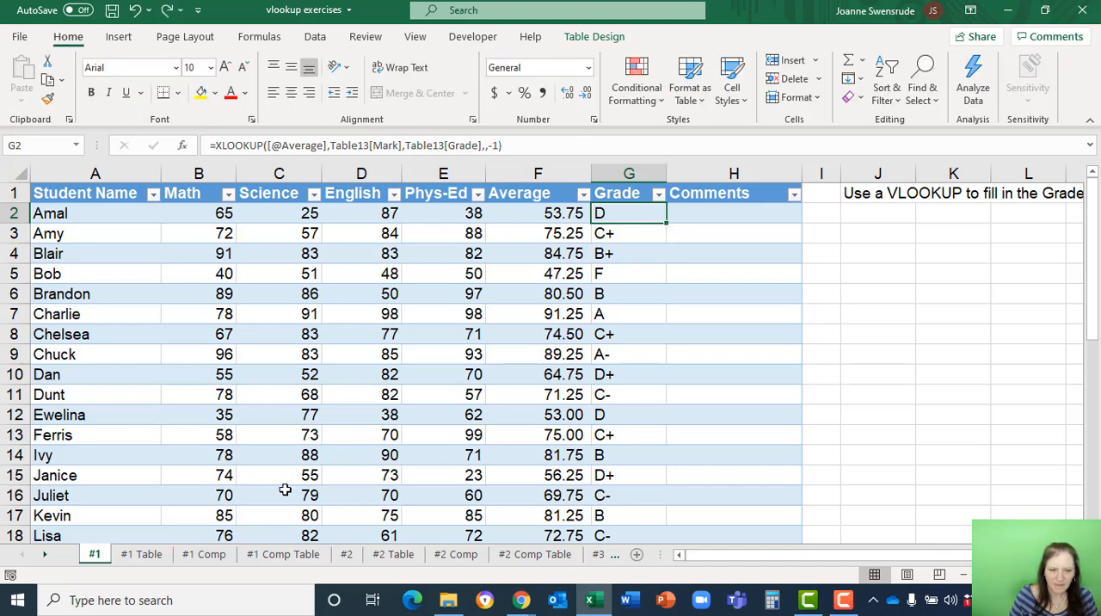
pyautogui.click(141, 554)
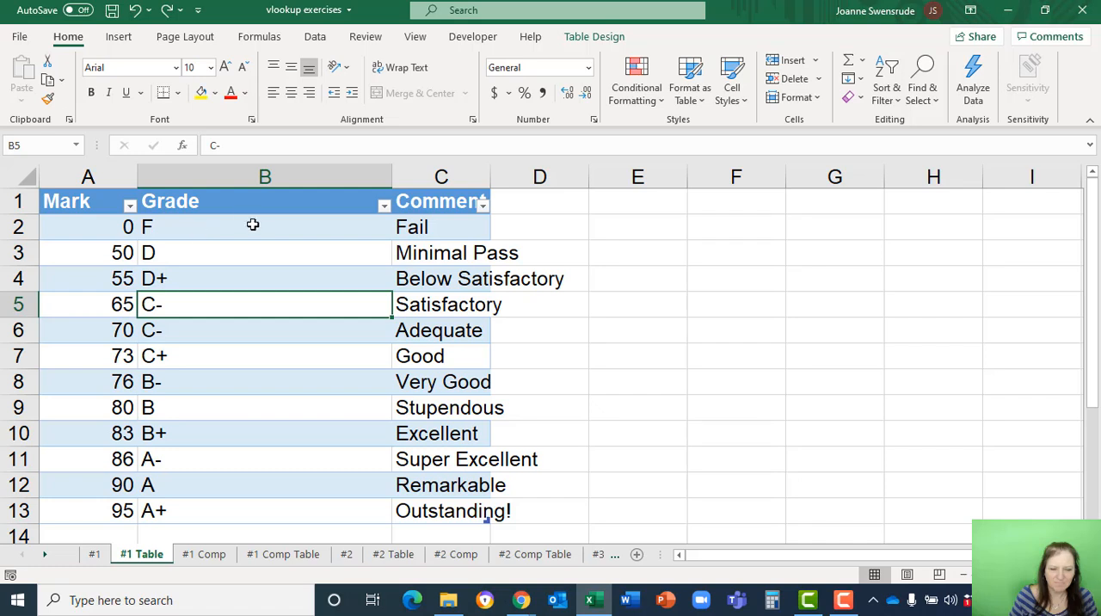
pyautogui.click(181, 175)
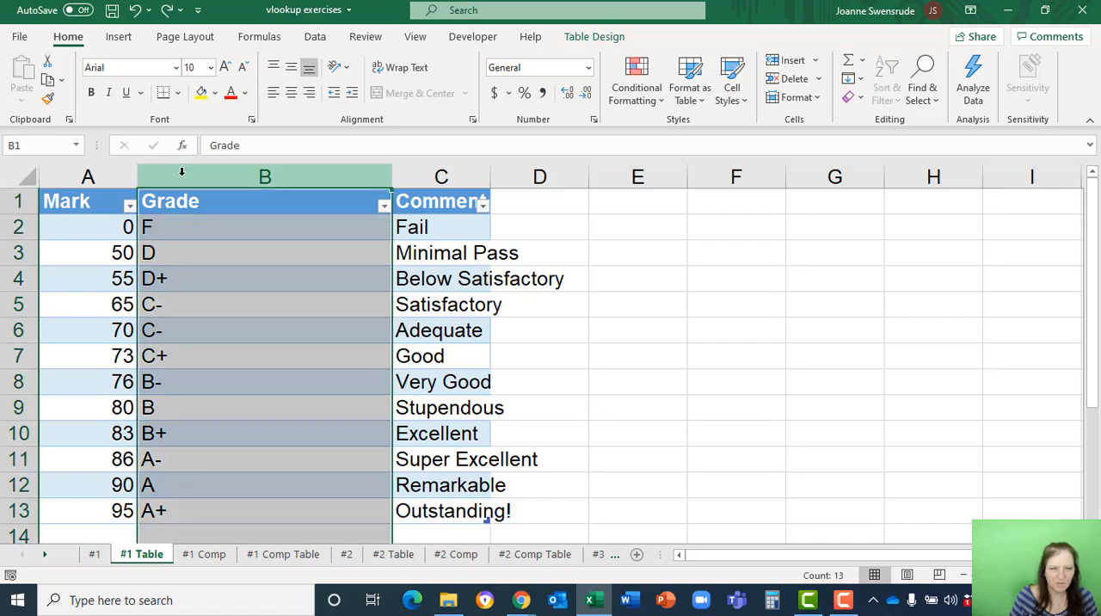
pyautogui.click(778, 60)
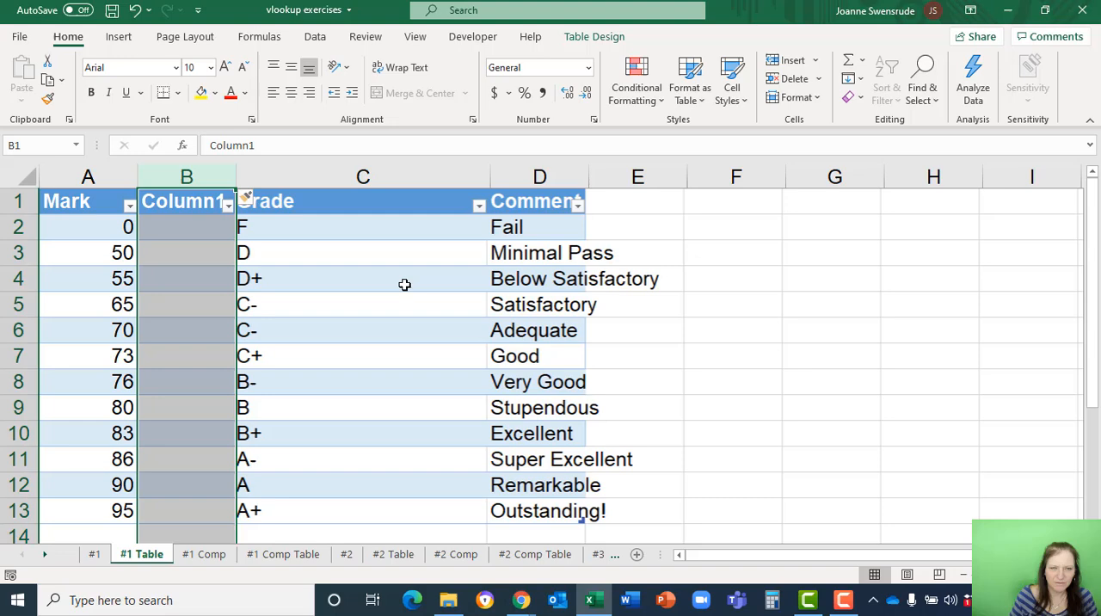
pyautogui.click(310, 229)
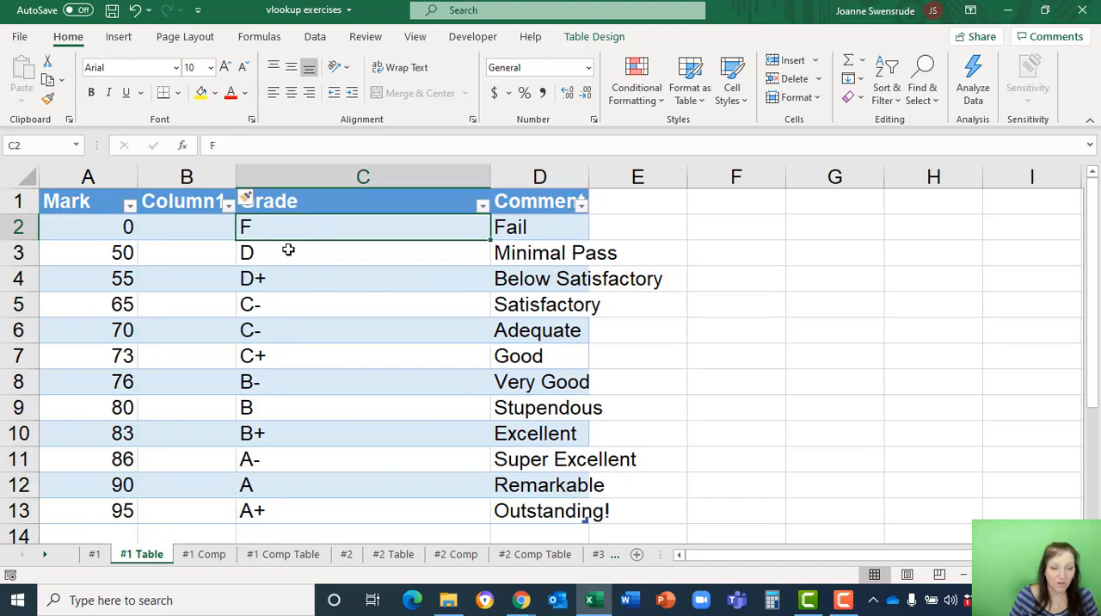
pyautogui.click(93, 555)
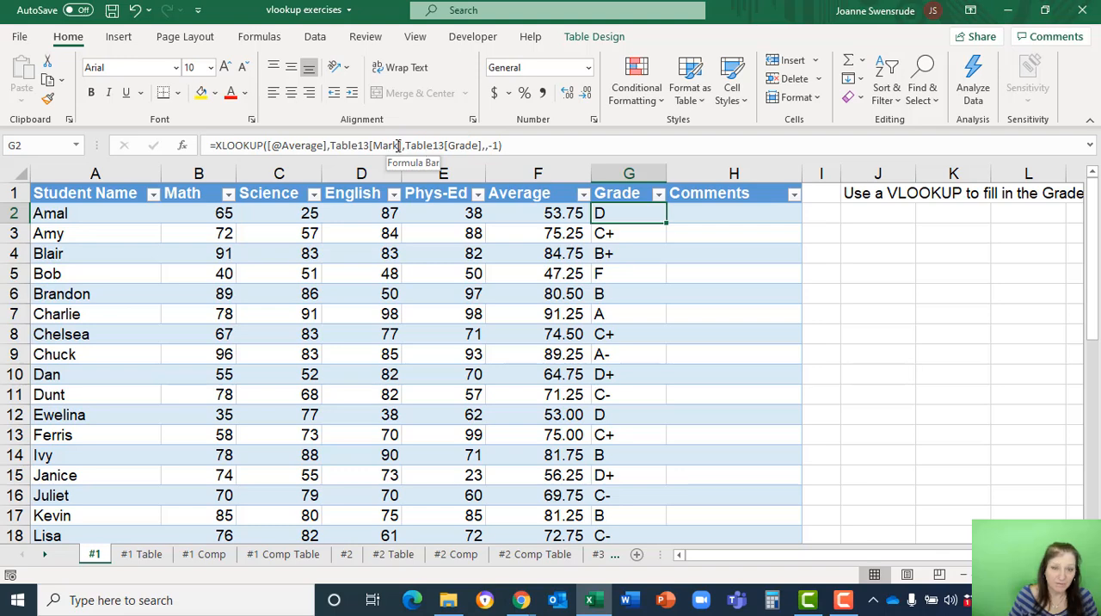
# Move the Mark column to the end of the lookup table, after Comment, and recheck the grades on the #1 sheet.
pyautogui.click(145, 556)
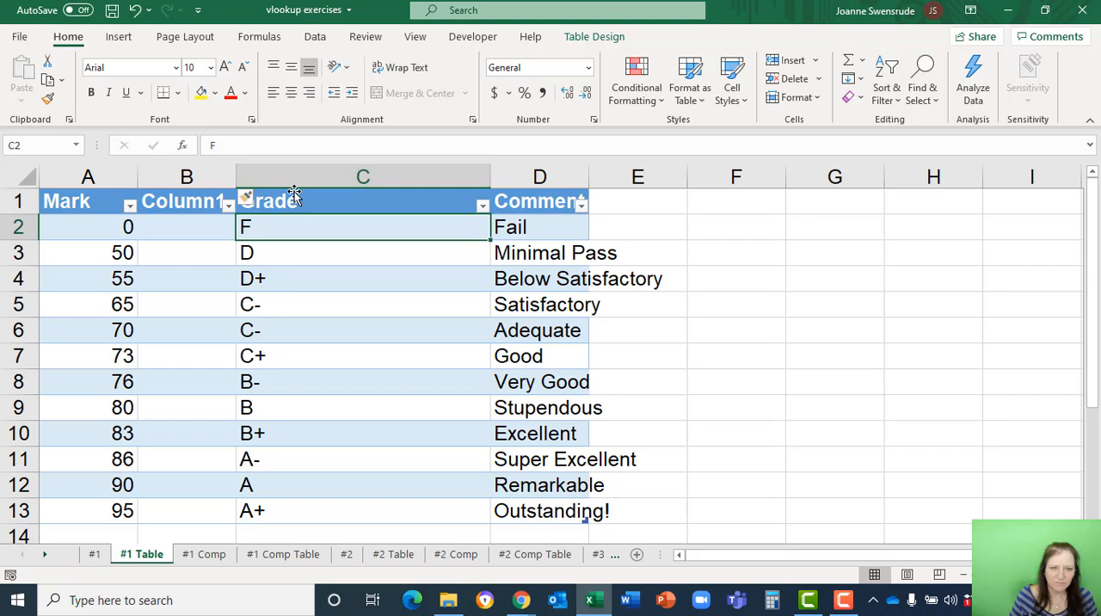
pyautogui.click(102, 189)
pyautogui.click(102, 190)
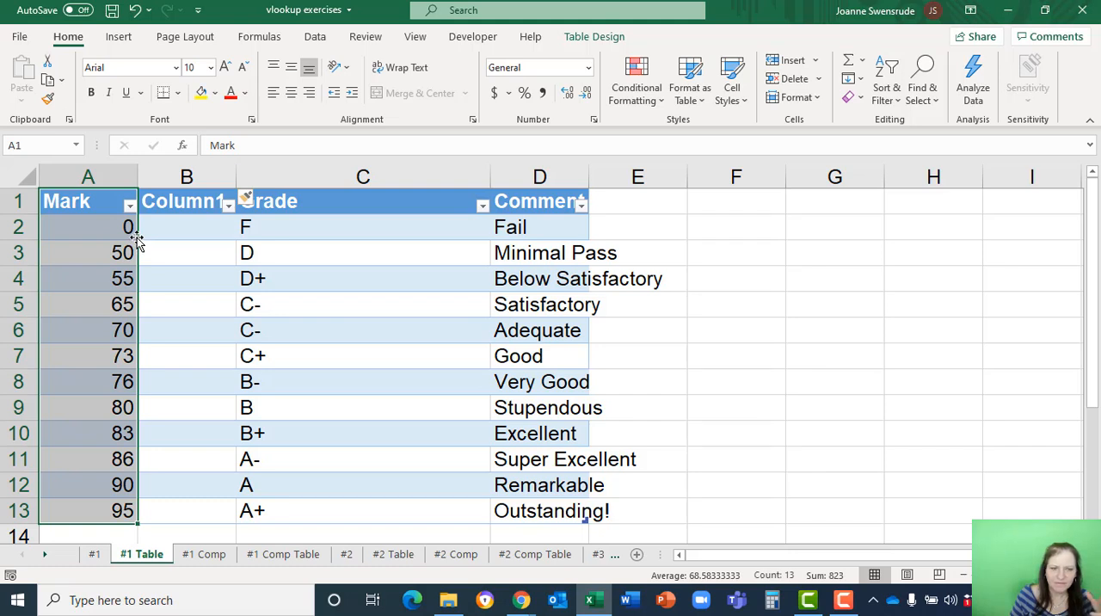
pyautogui.moveTo(136, 242)
pyautogui.mouseDown()
pyautogui.moveTo(215, 246)
pyautogui.moveTo(226, 223)
pyautogui.moveTo(243, 246)
pyautogui.moveTo(422, 229)
pyautogui.moveTo(607, 241)
pyautogui.moveTo(585, 241)
pyautogui.mouseUp()
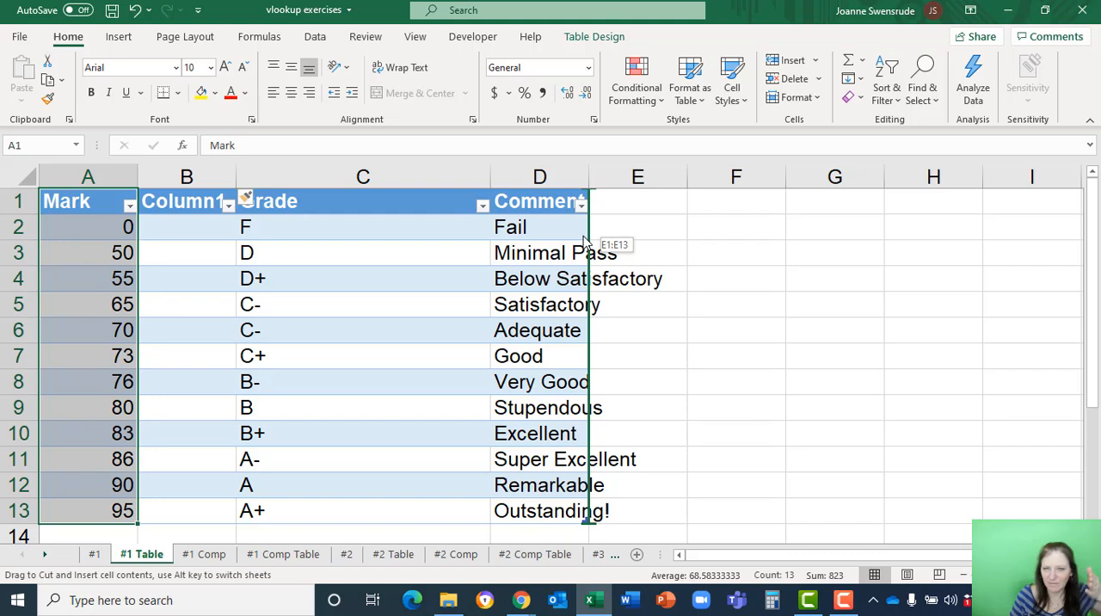
pyautogui.moveTo(584, 240)
pyautogui.mouseDown()
pyautogui.moveTo(623, 231)
pyautogui.moveTo(467, 249)
pyautogui.moveTo(488, 219)
pyautogui.moveTo(568, 221)
pyautogui.mouseUp()
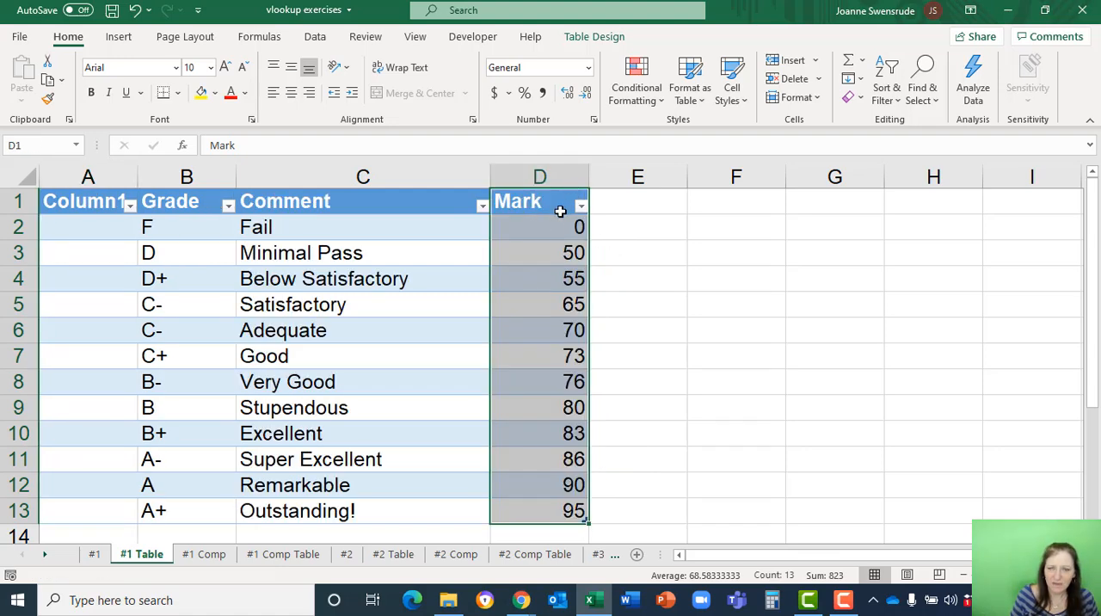
pyautogui.click(95, 555)
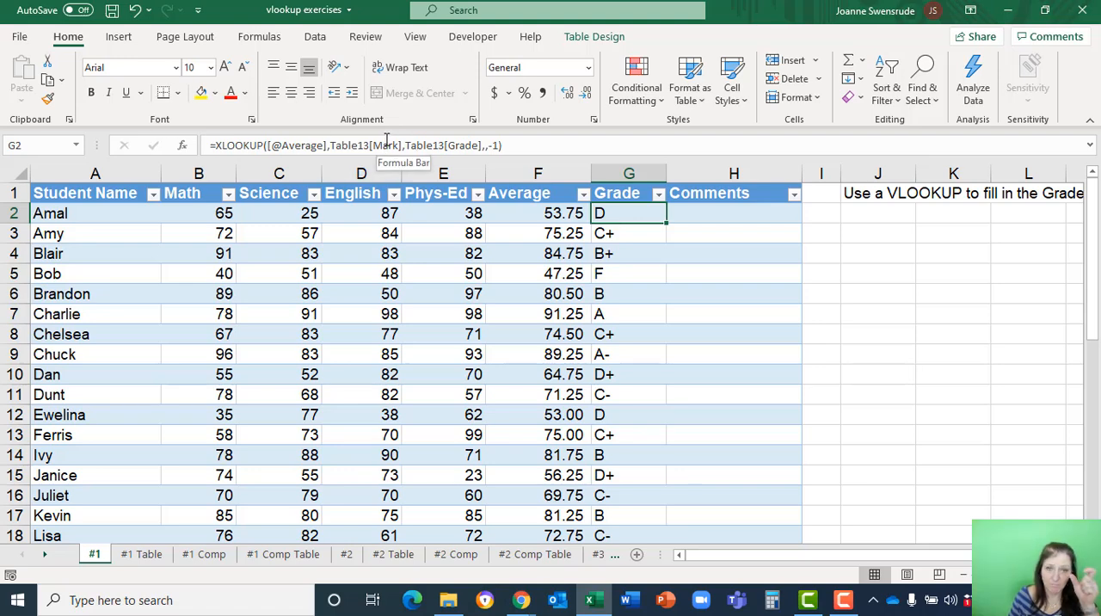
# Add a new row below A+ in the #1 Table lookup table with grade H, comment "The Best" and mark 98.
pyautogui.click(129, 555)
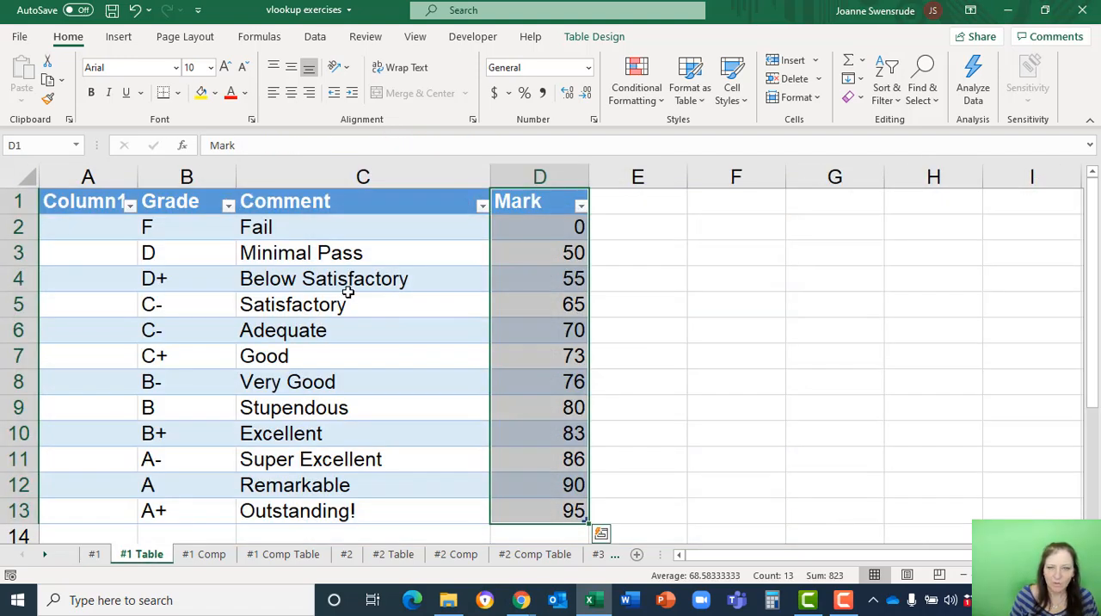
pyautogui.click(531, 207)
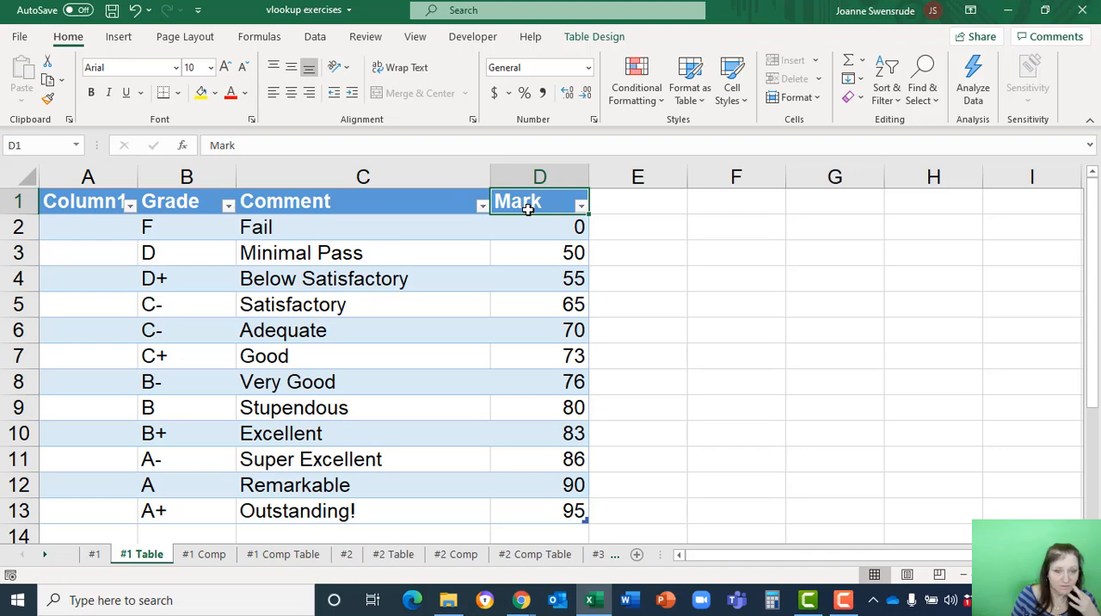
pyautogui.scroll(-2, 298, 361)
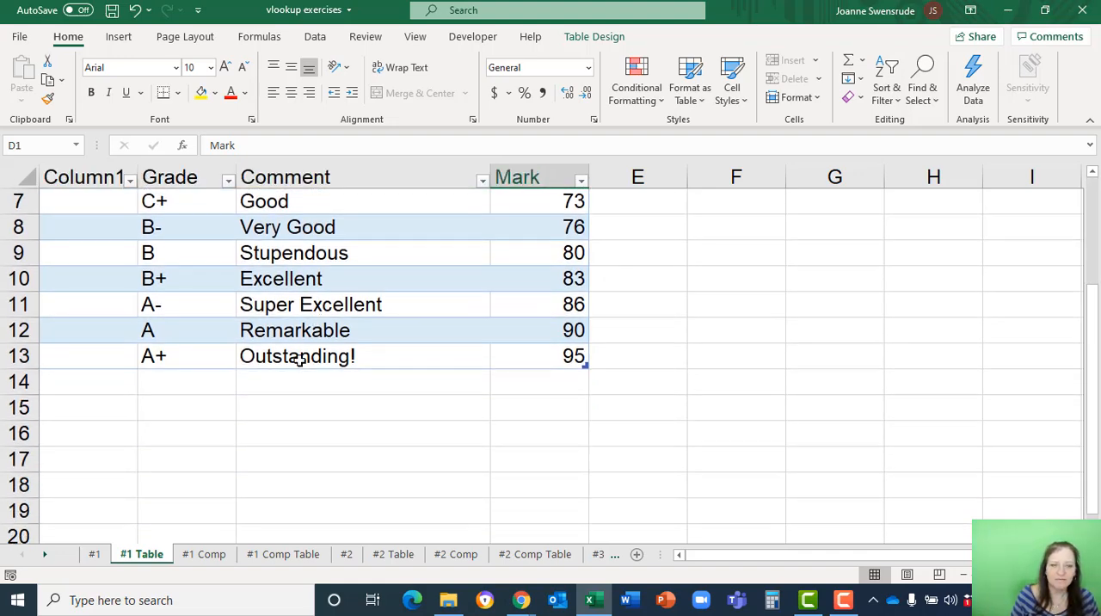
pyautogui.click(152, 384)
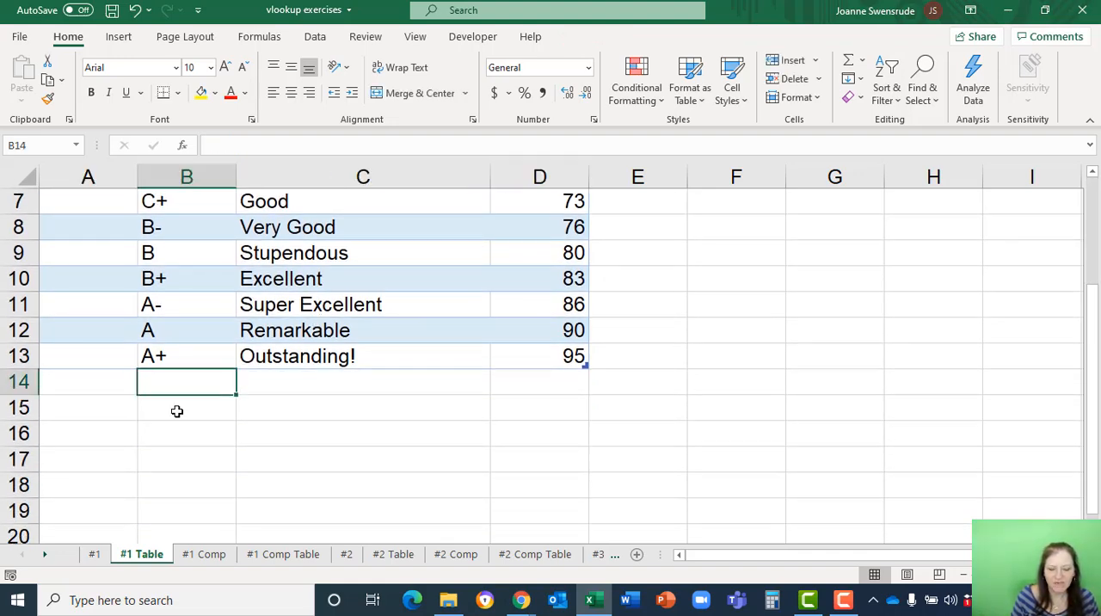
pyautogui.doubleClick(216, 384)
pyautogui.write('H')
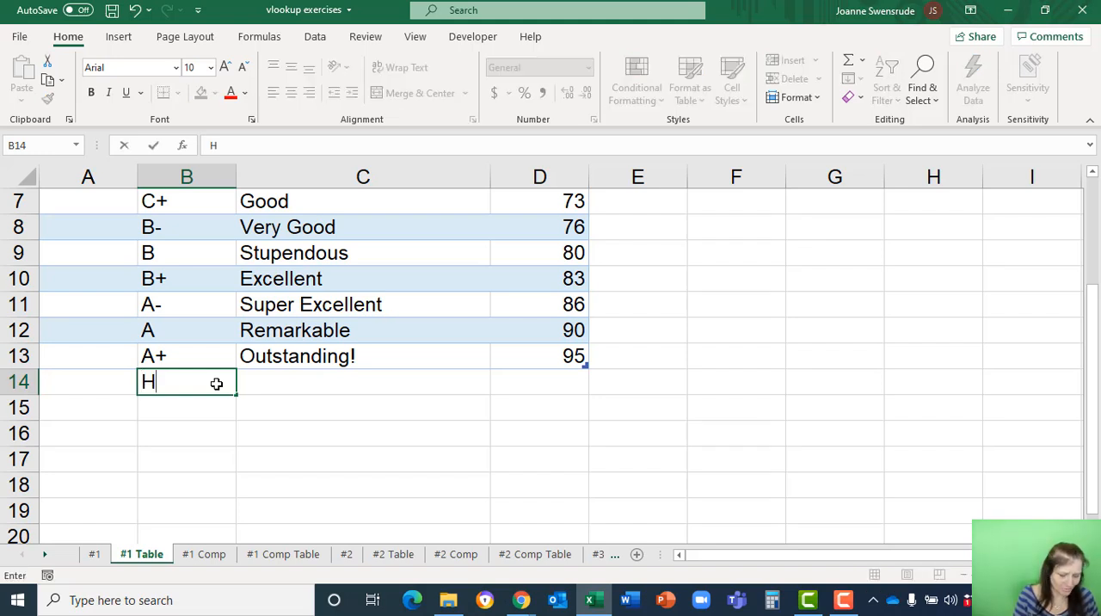
pyautogui.press('Tab')
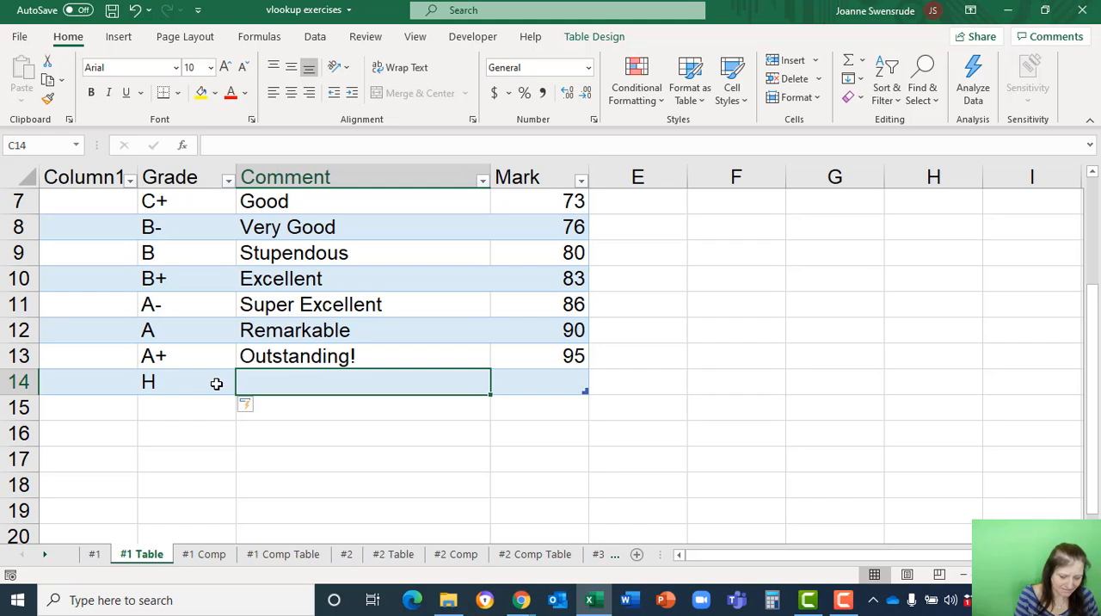
pyautogui.write('THe Best')
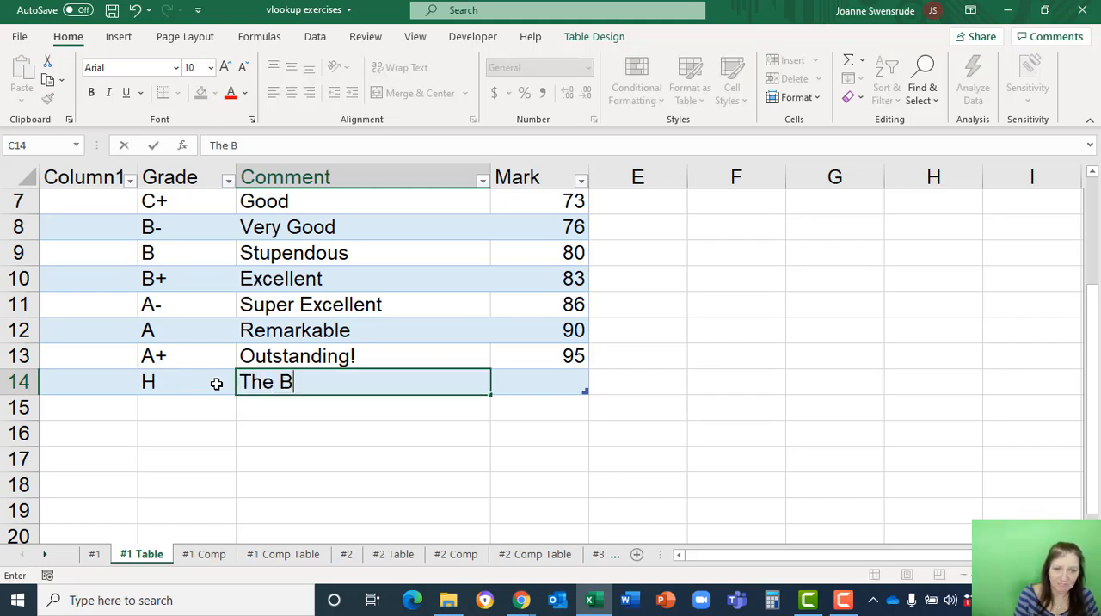
pyautogui.press('Tab')
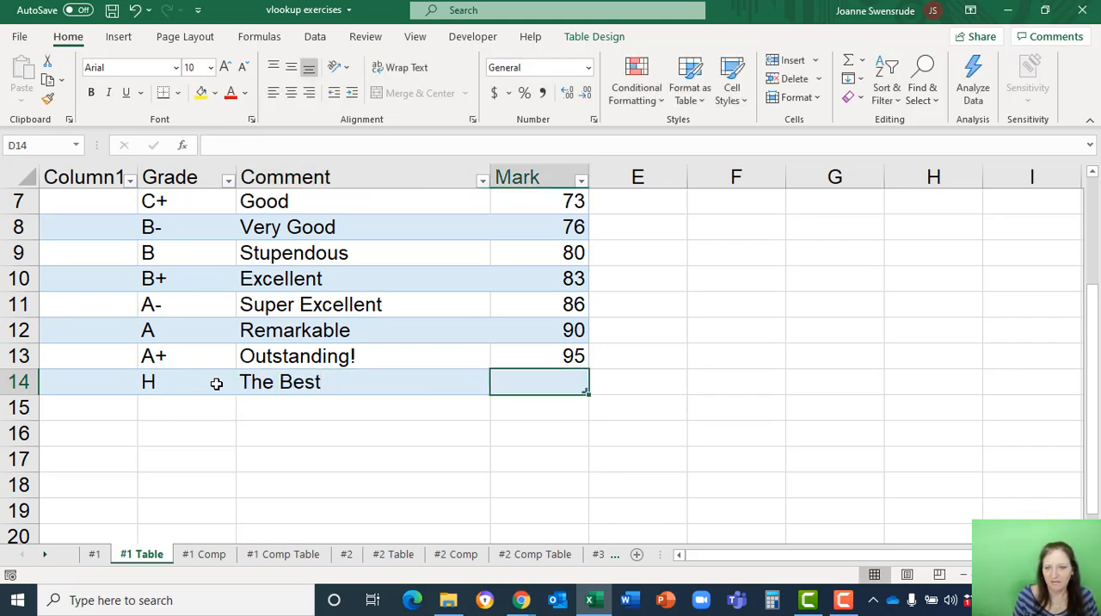
pyautogui.write('98')
pyautogui.press('Return')
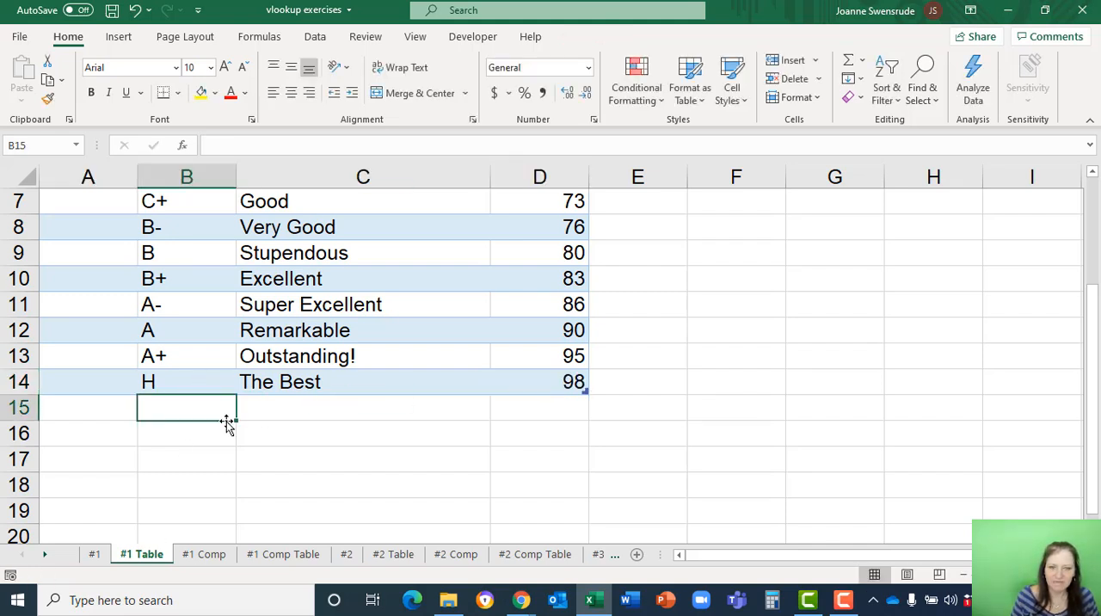
# Overwrite the first student's average in F2 on the #1 sheet with 99 to test the new grade.
pyautogui.click(95, 555)
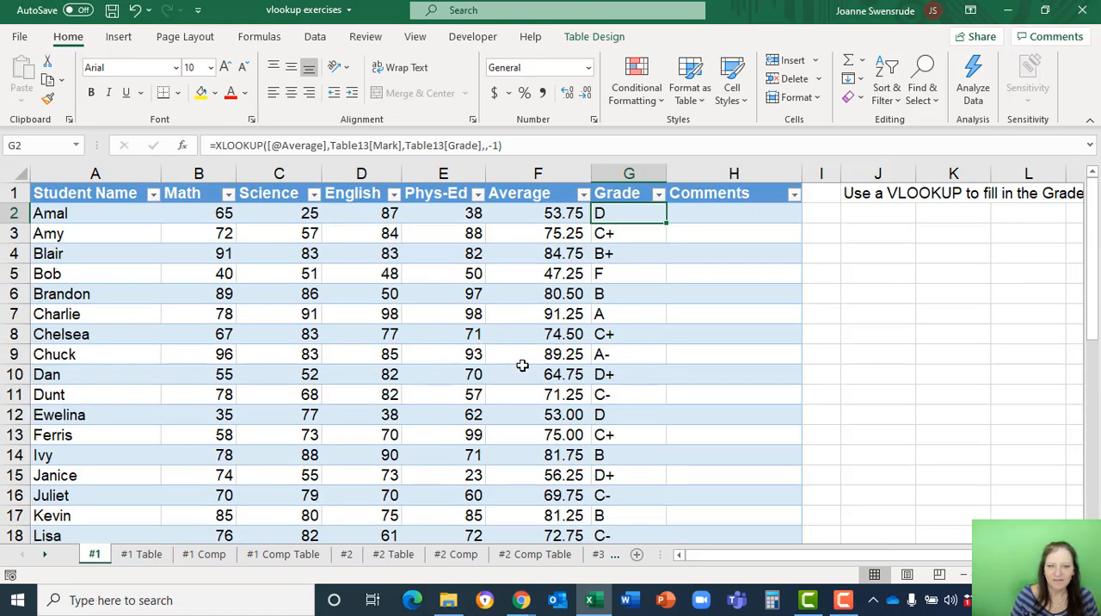
pyautogui.click(529, 220)
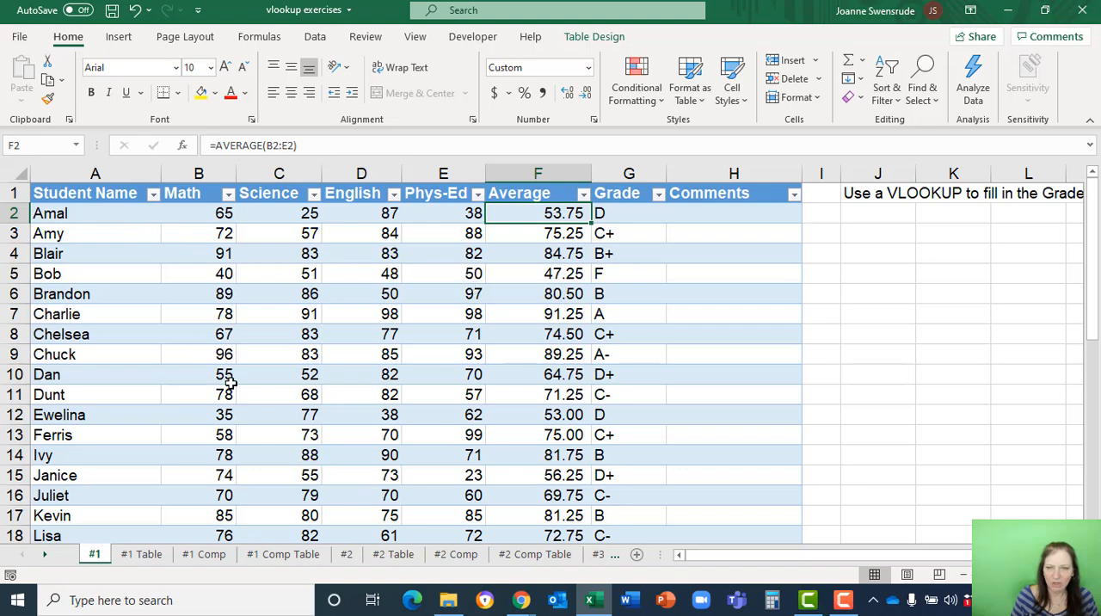
pyautogui.write('99')
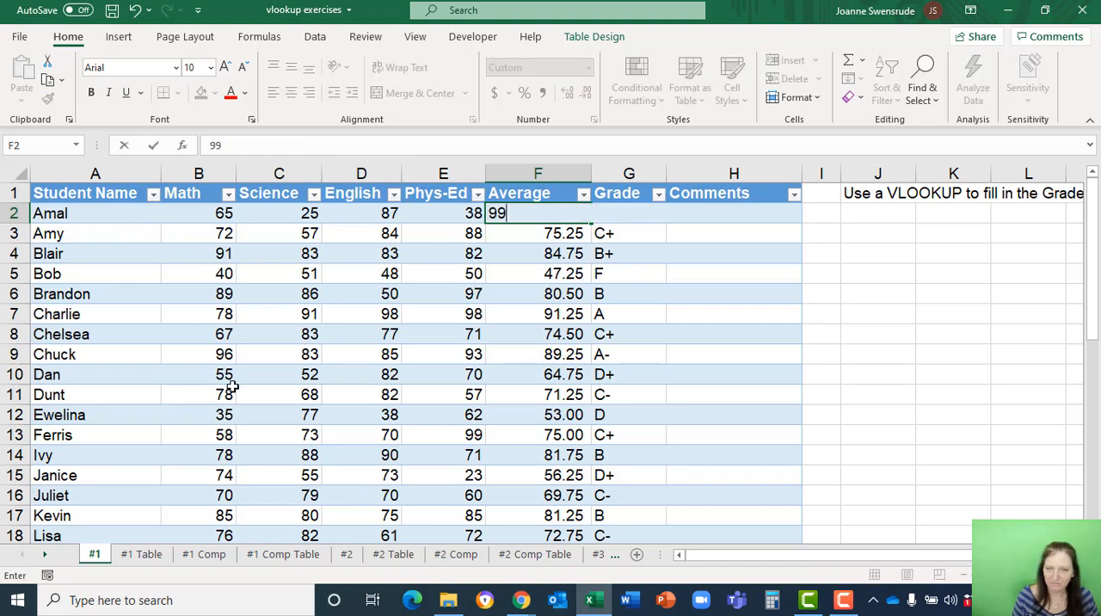
pyautogui.press('Return')
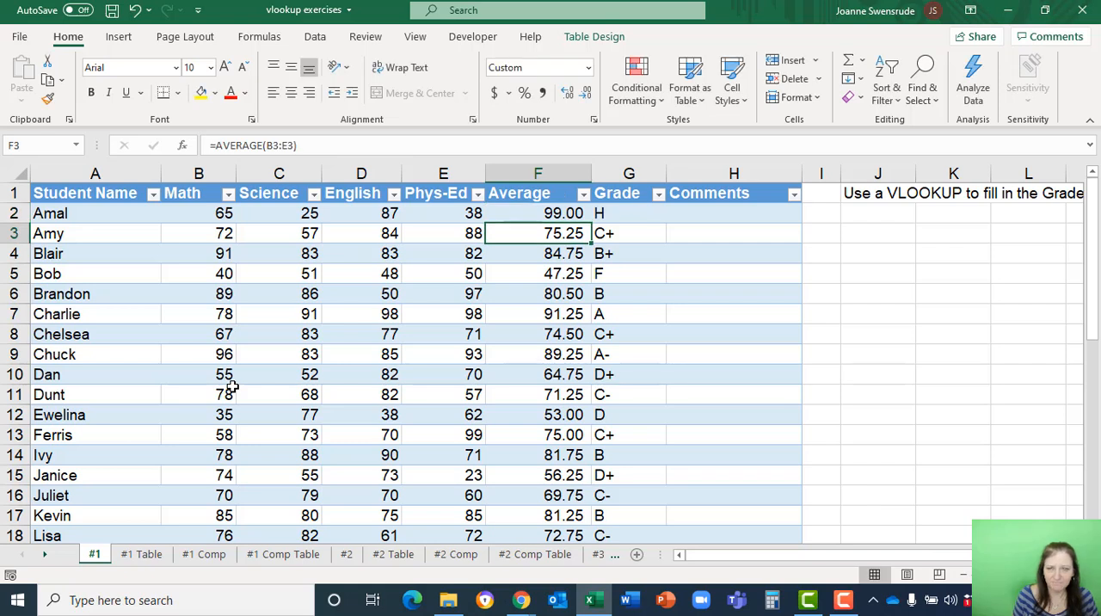